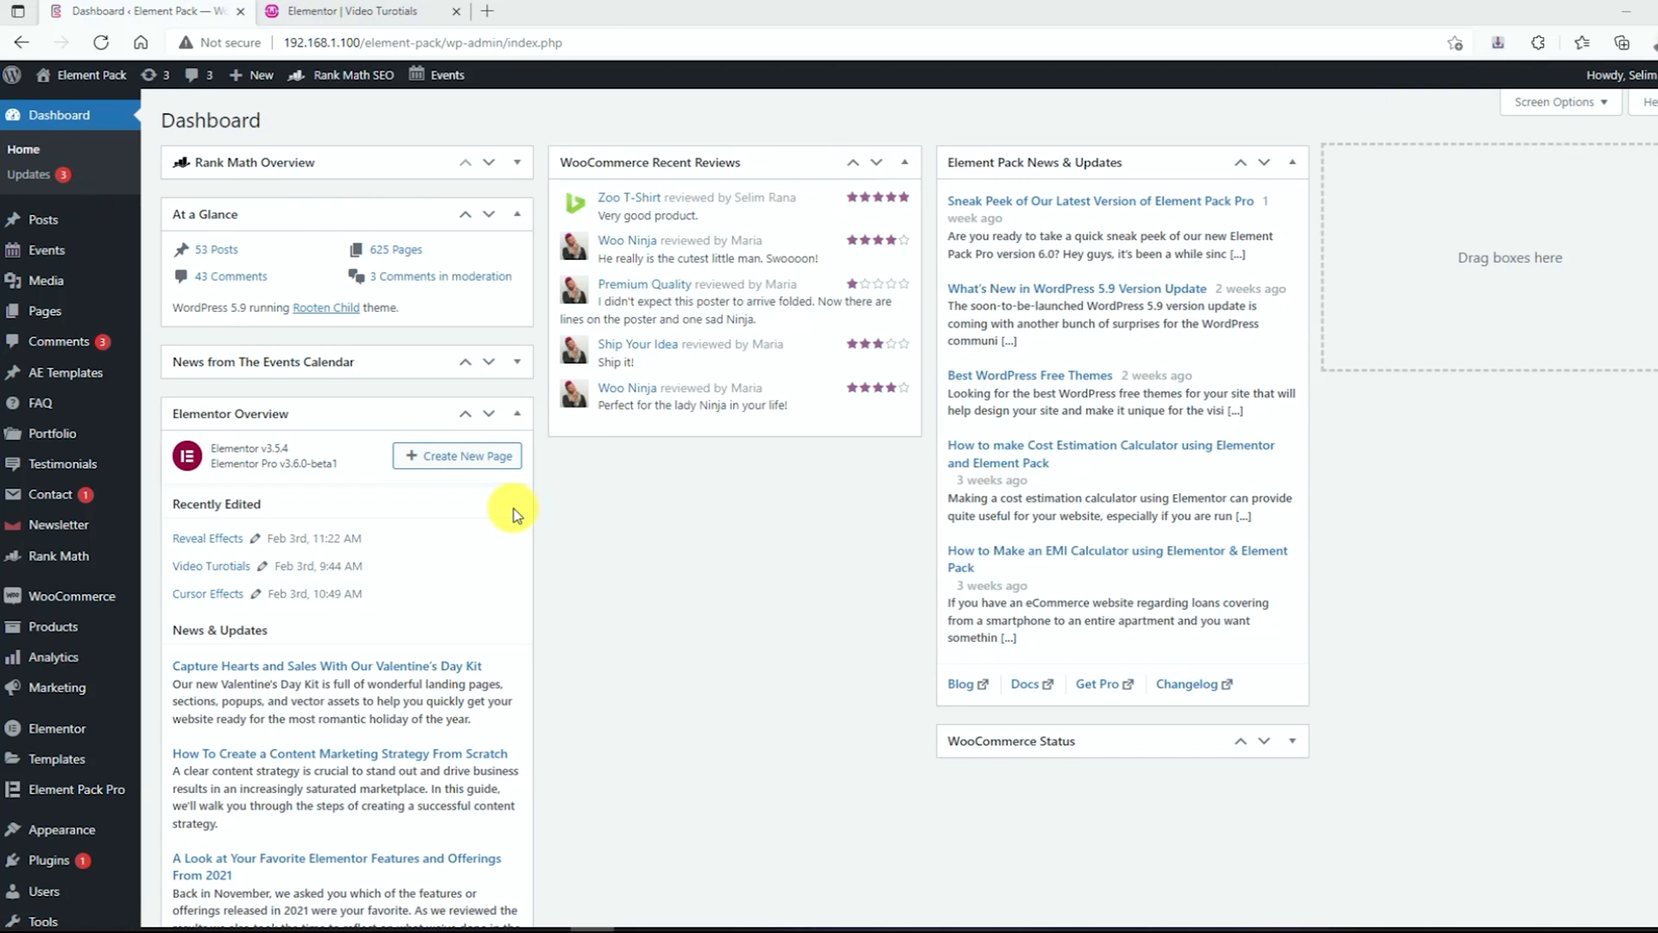
Go to the Element Pack Pro settings page from the WordPress sidebar
click(110, 793)
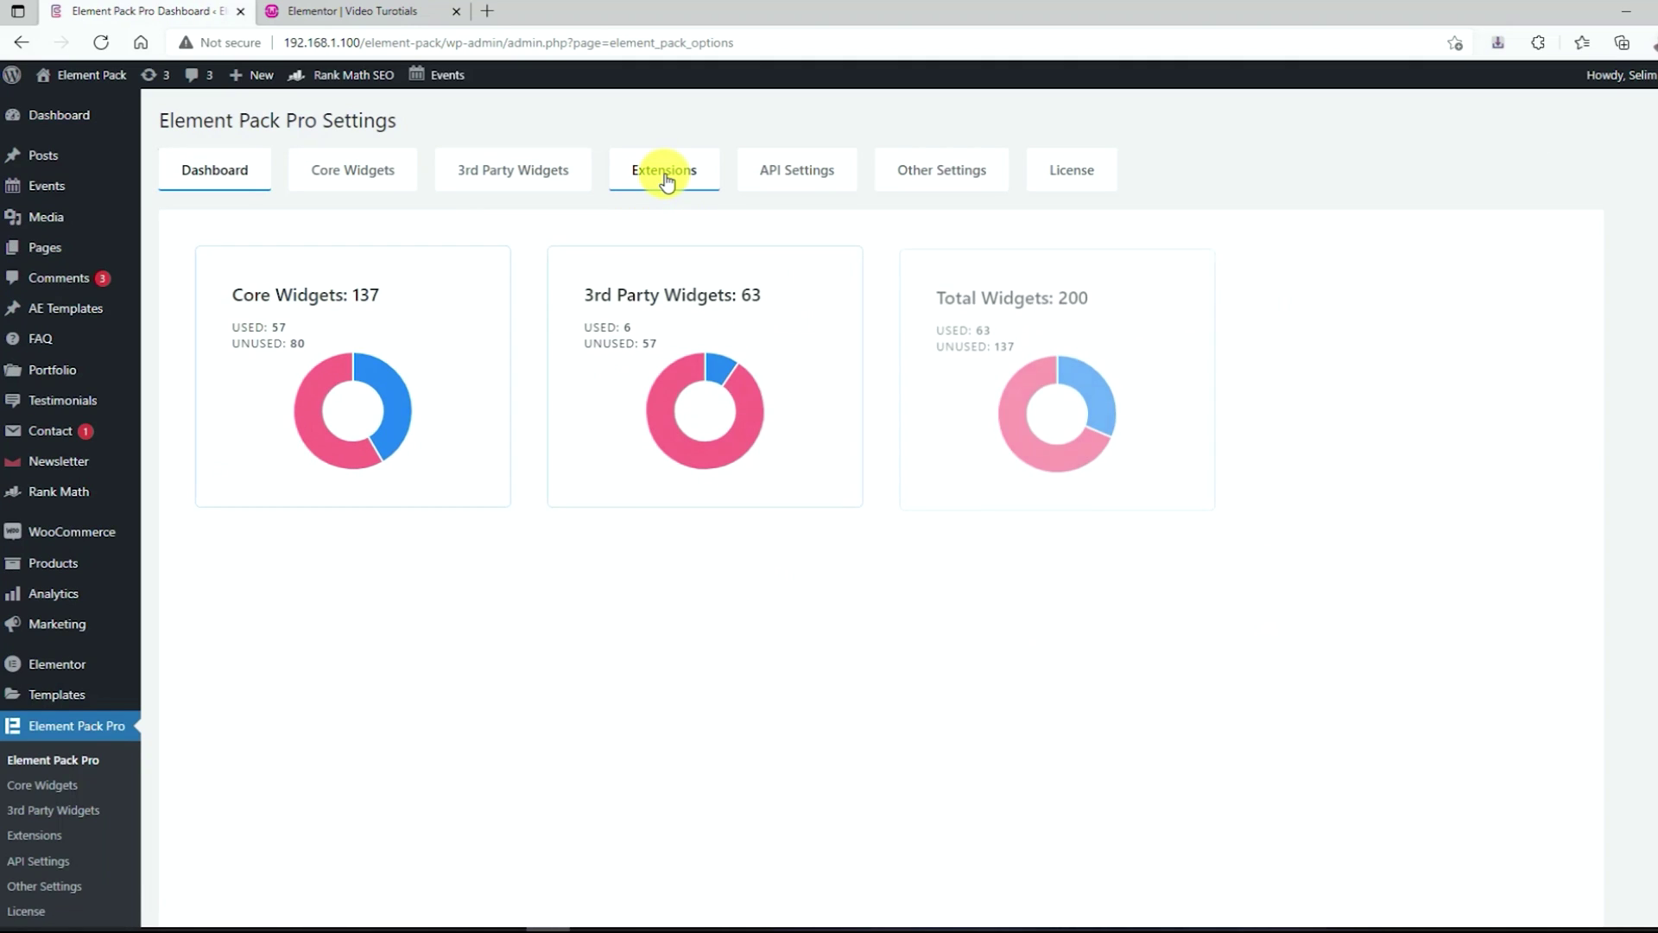
Save the Extensions settings with the Cursor Effects toggle switched on
click(665, 172)
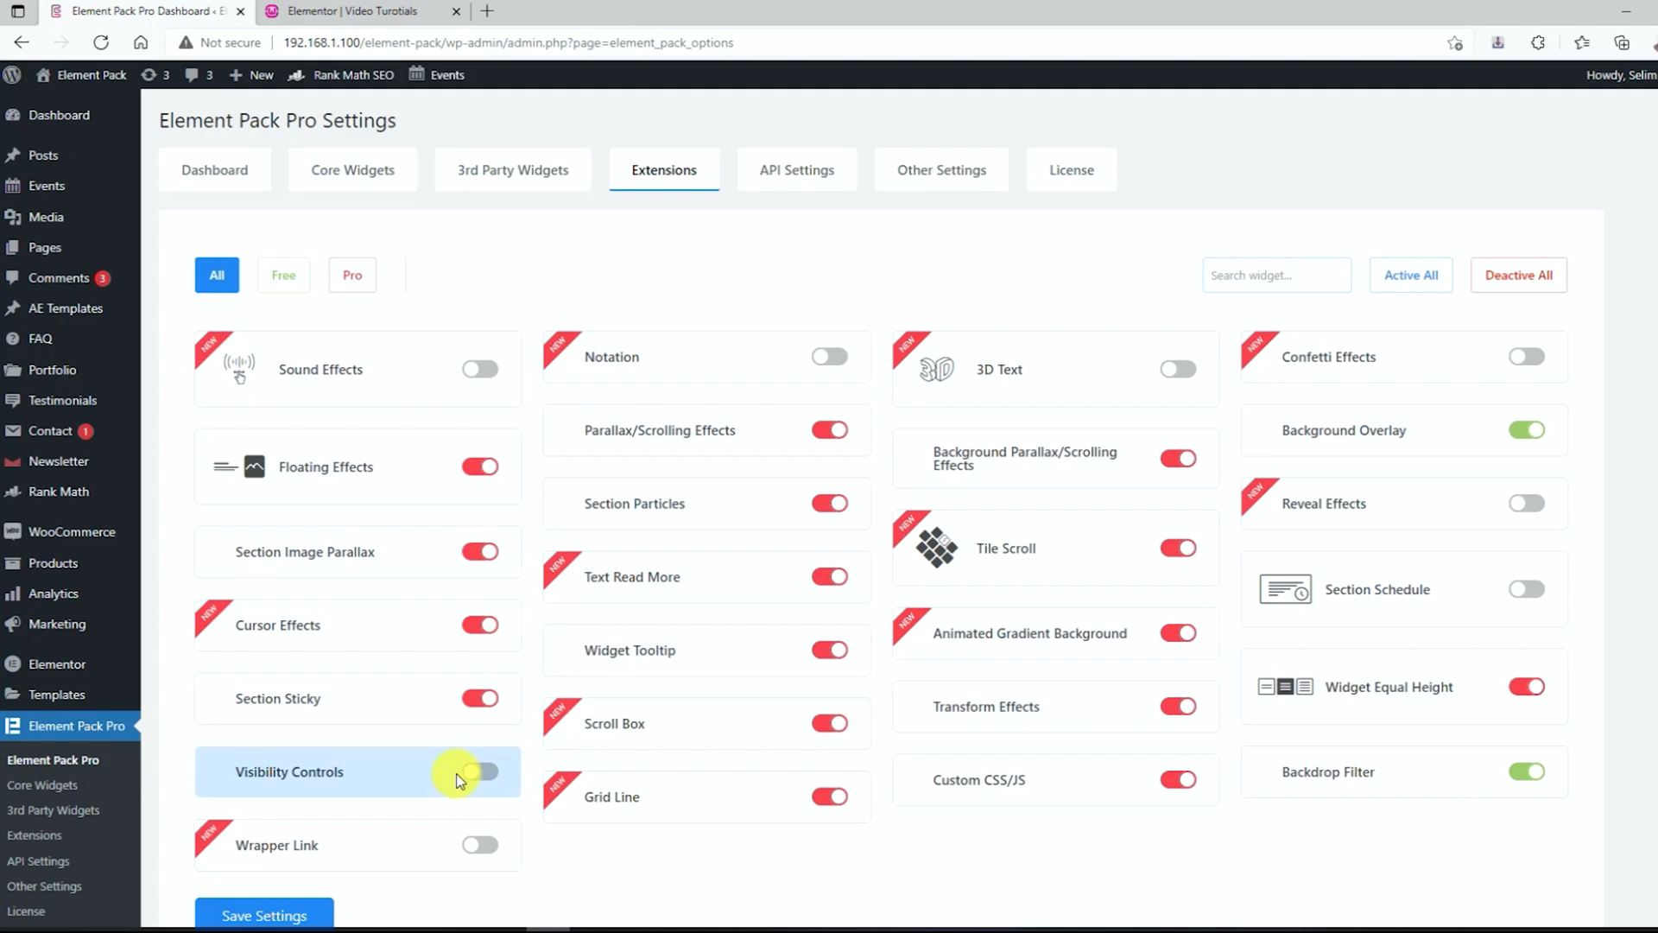
click(276, 920)
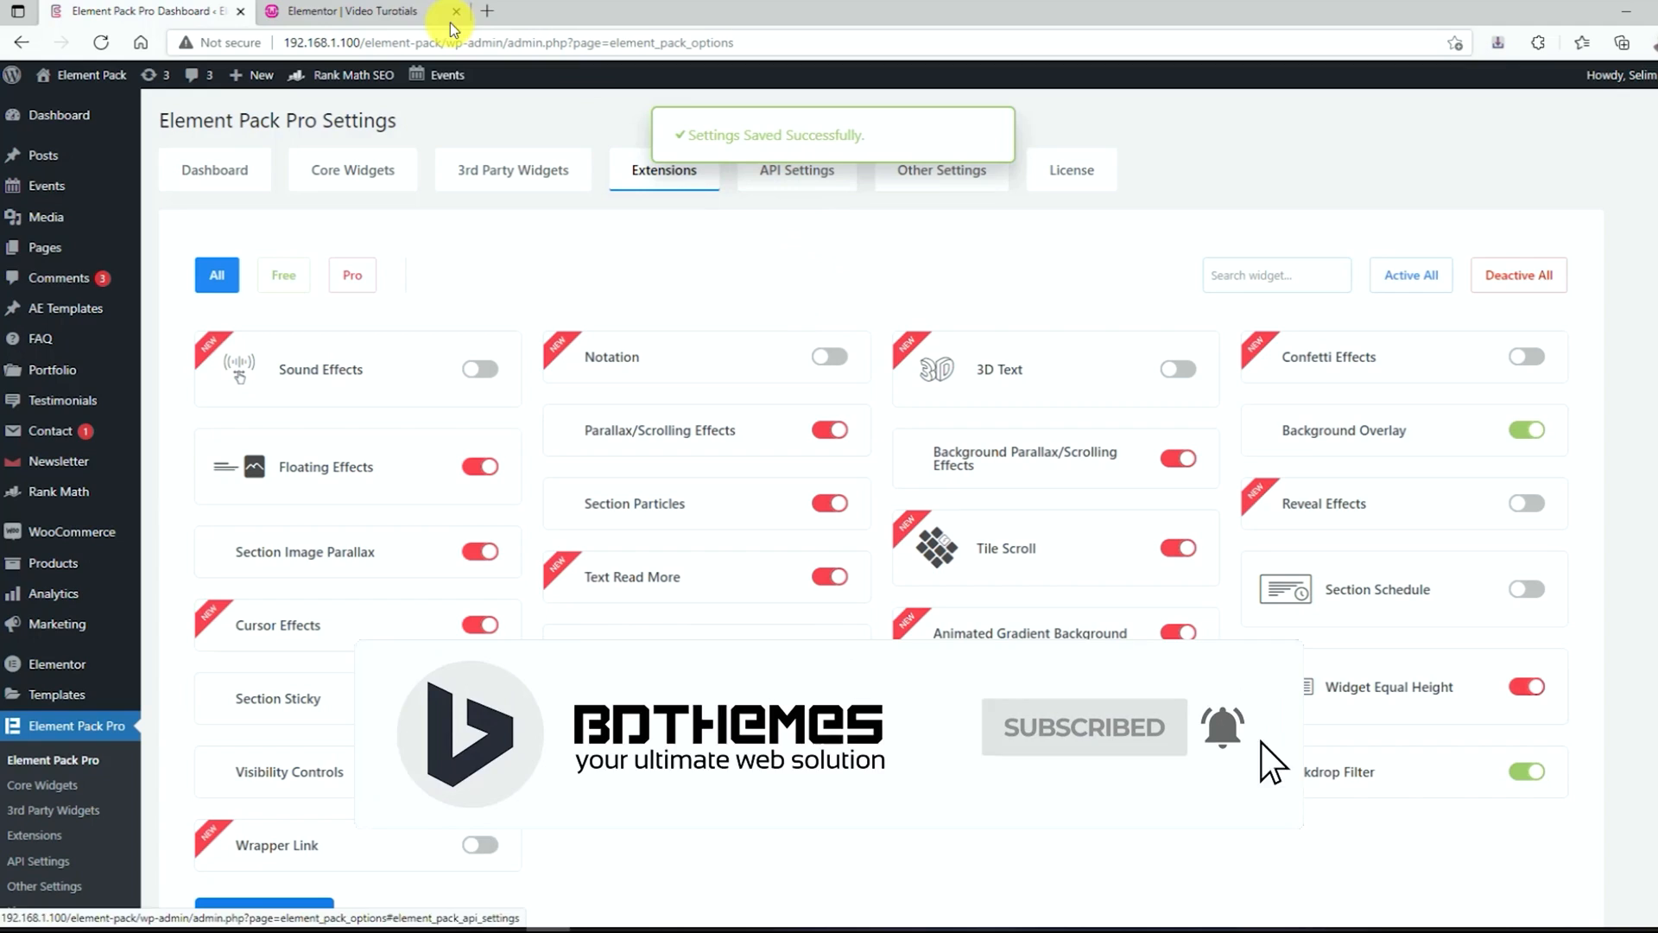
Reload the page being edited in the Elementor editor
click(401, 12)
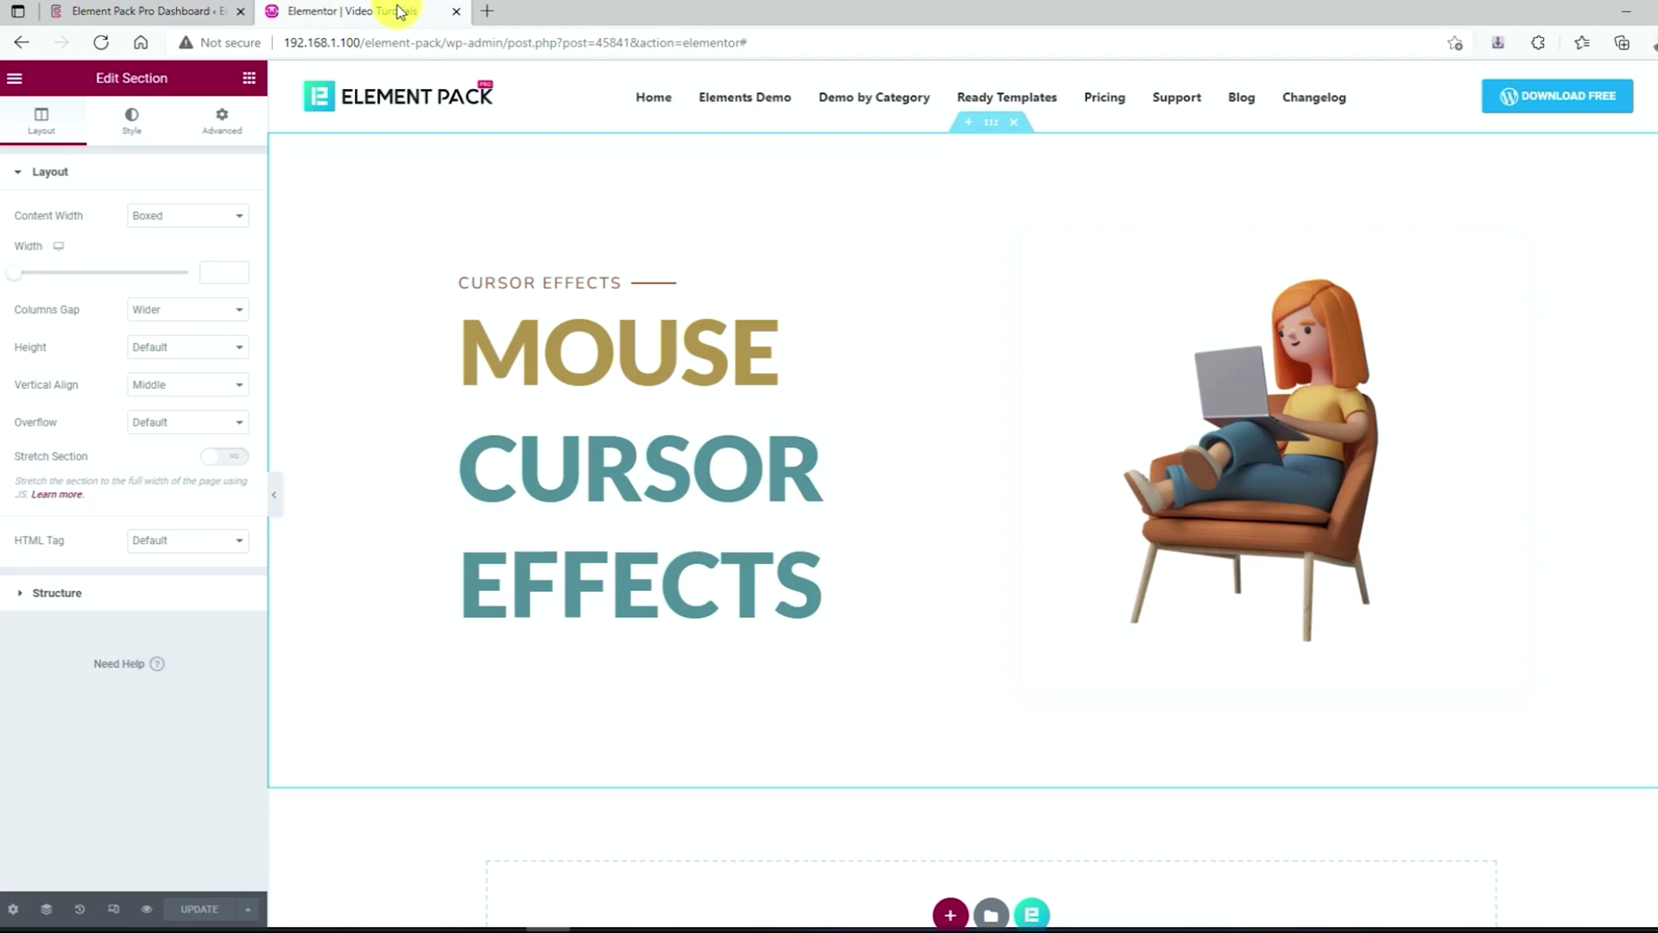
right_click(554, 110)
click(604, 183)
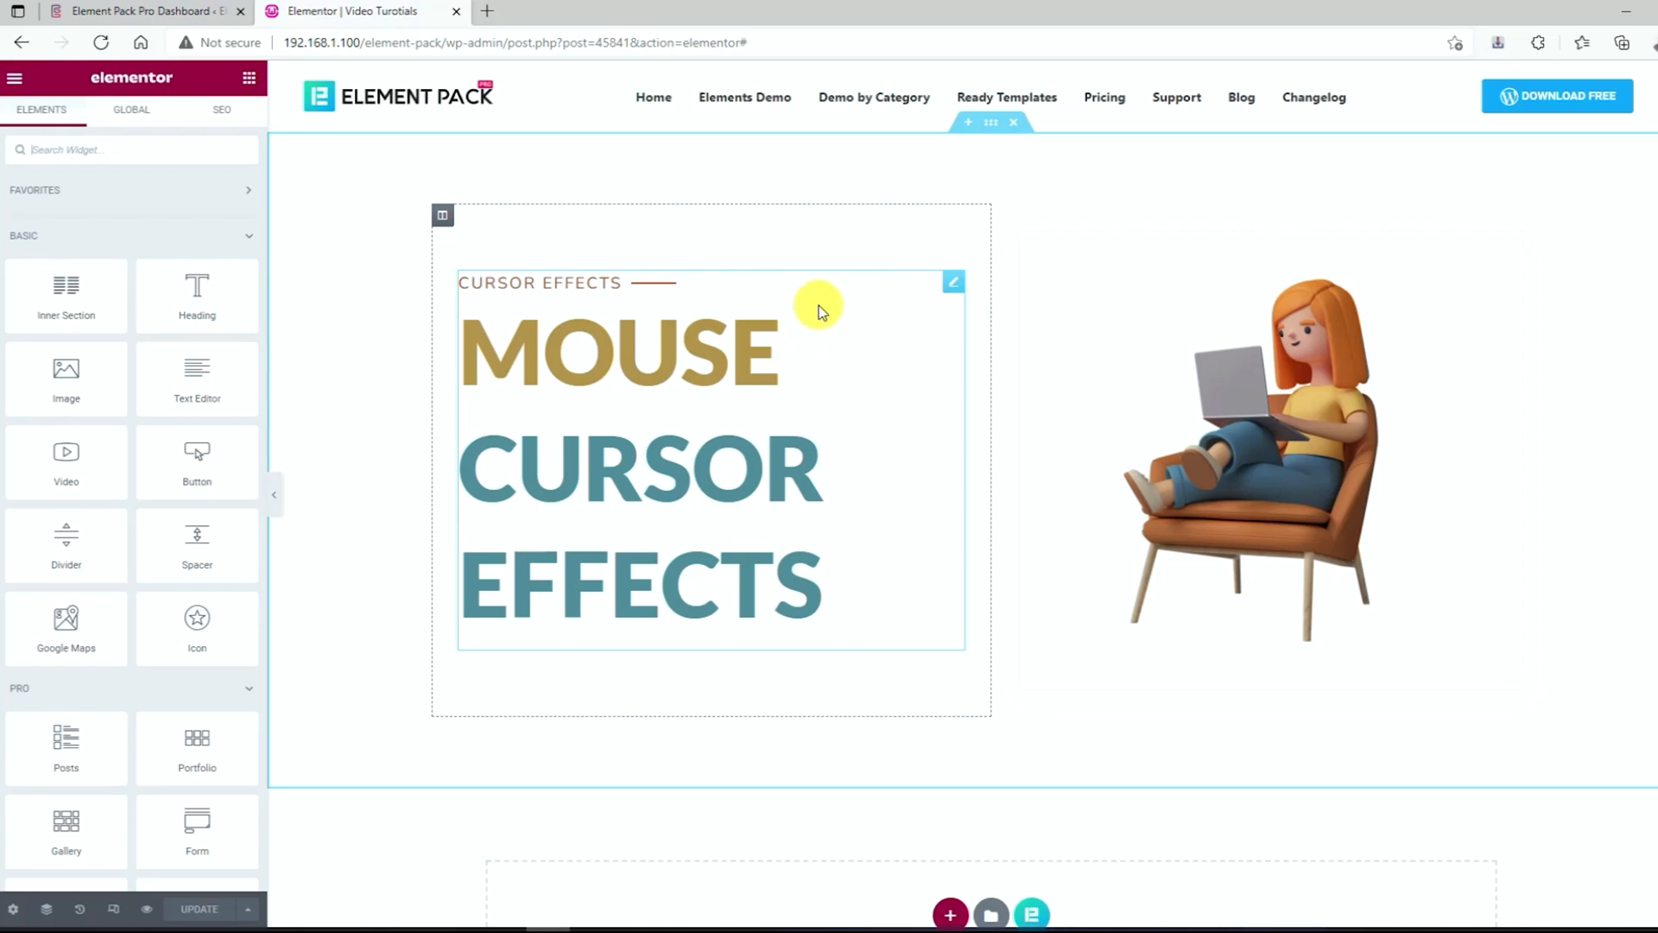
Turn on Show Cursor Effects for the MOUSE CURSOR EFFECTS heading under Advanced
click(954, 293)
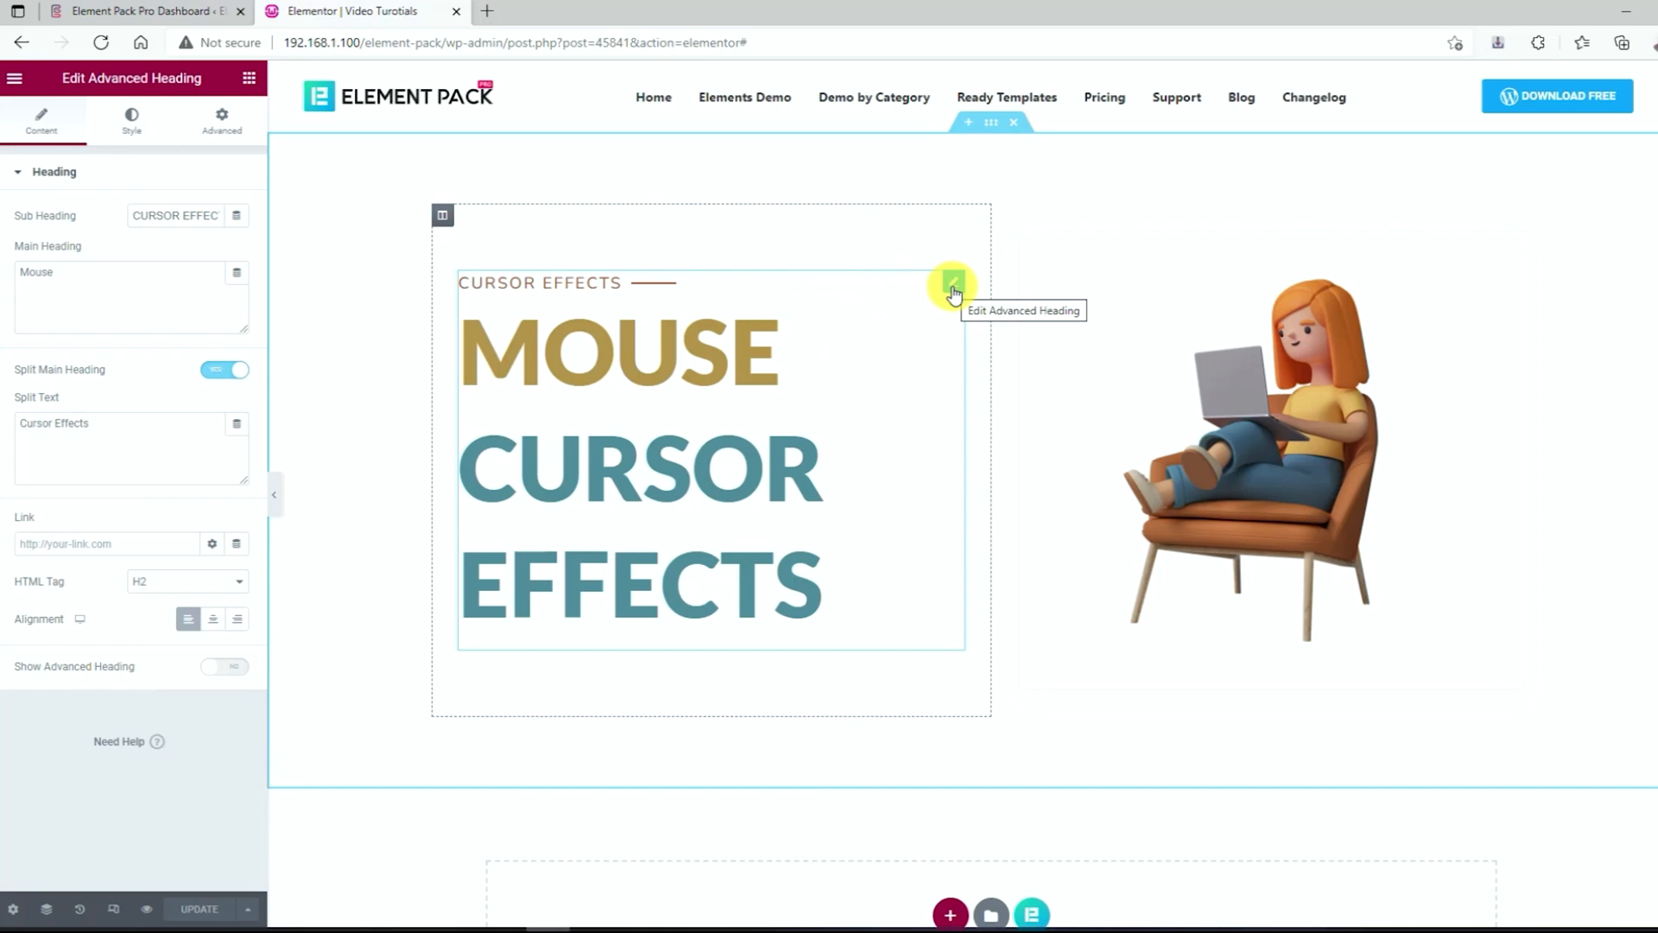
click(223, 126)
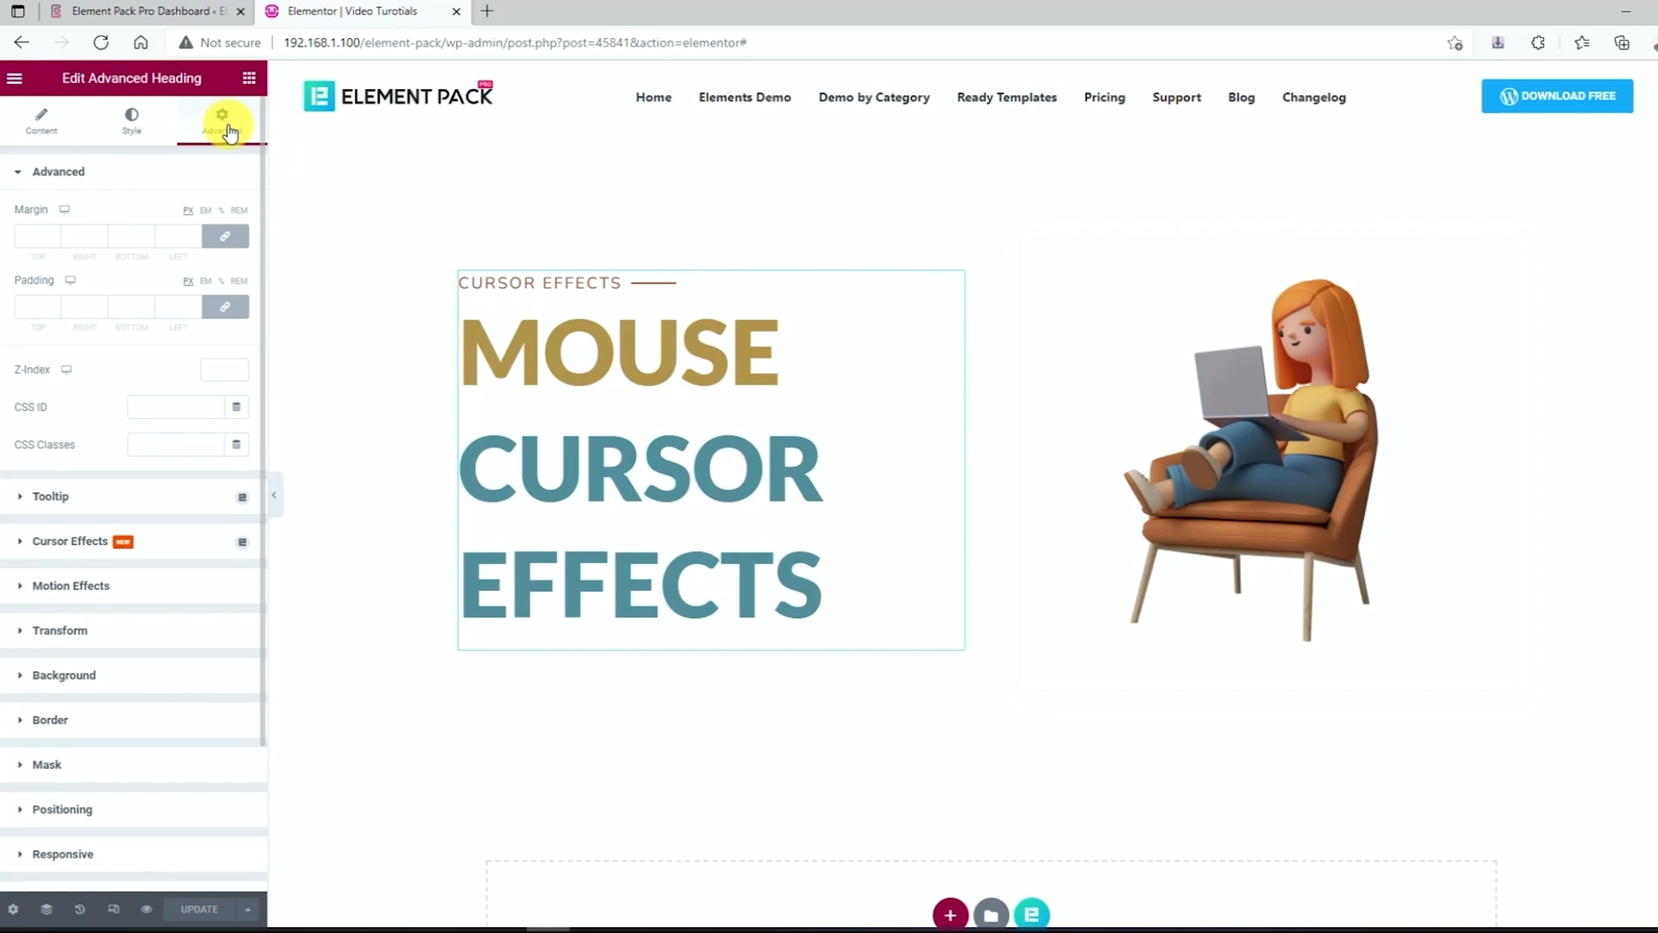
click(93, 547)
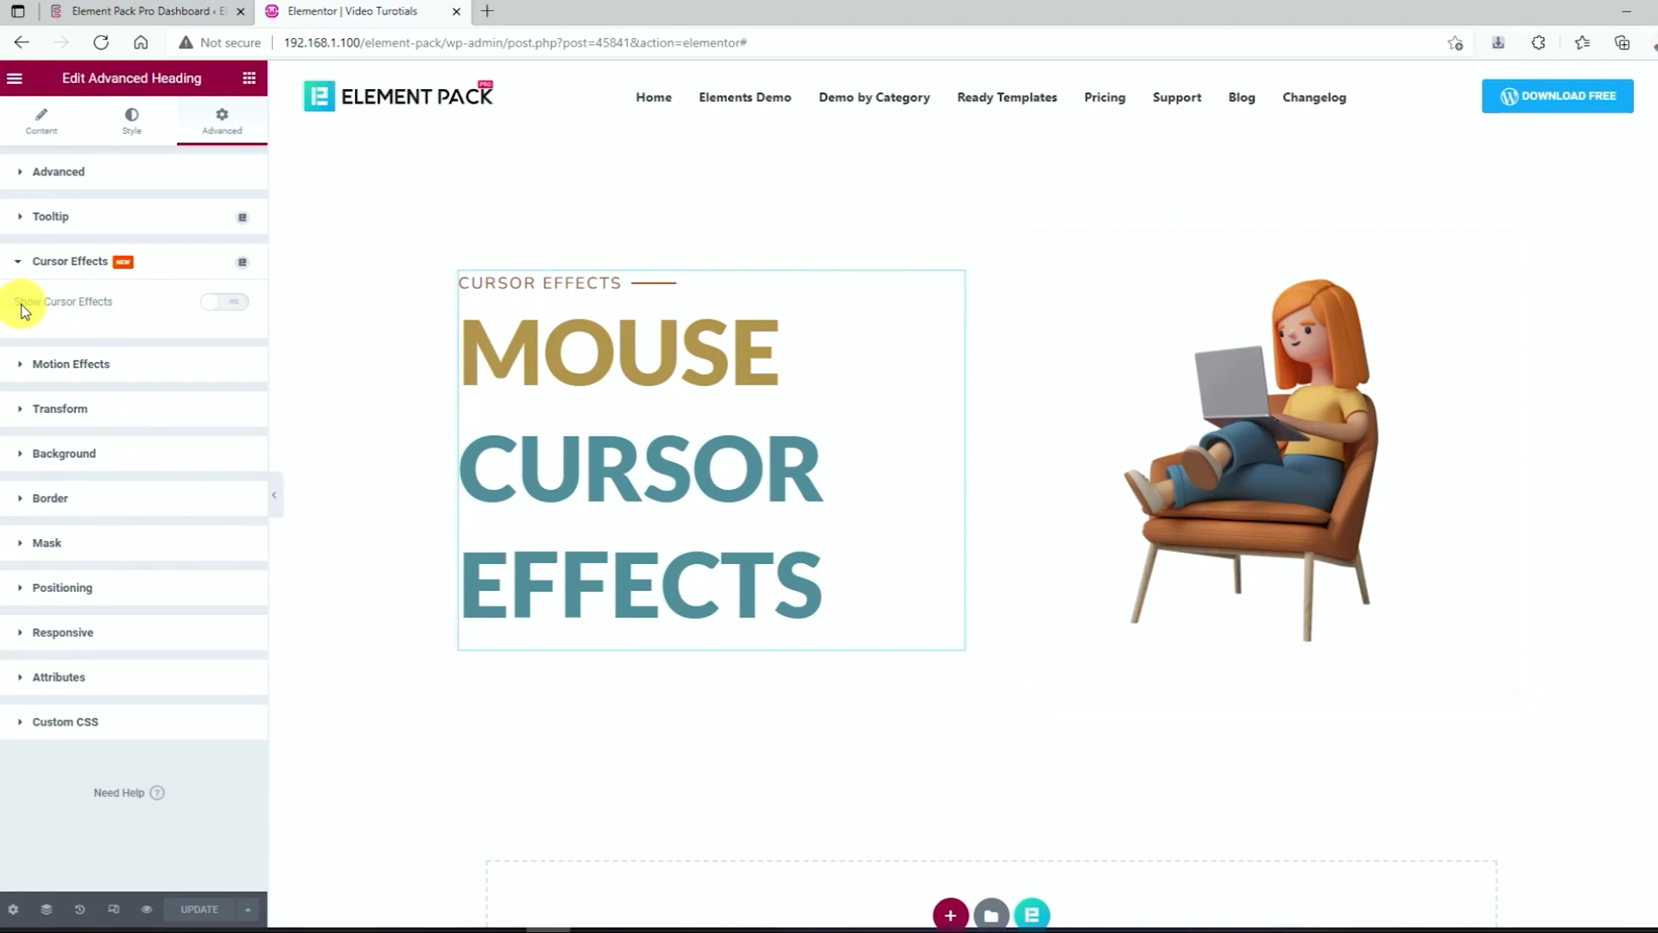
click(229, 304)
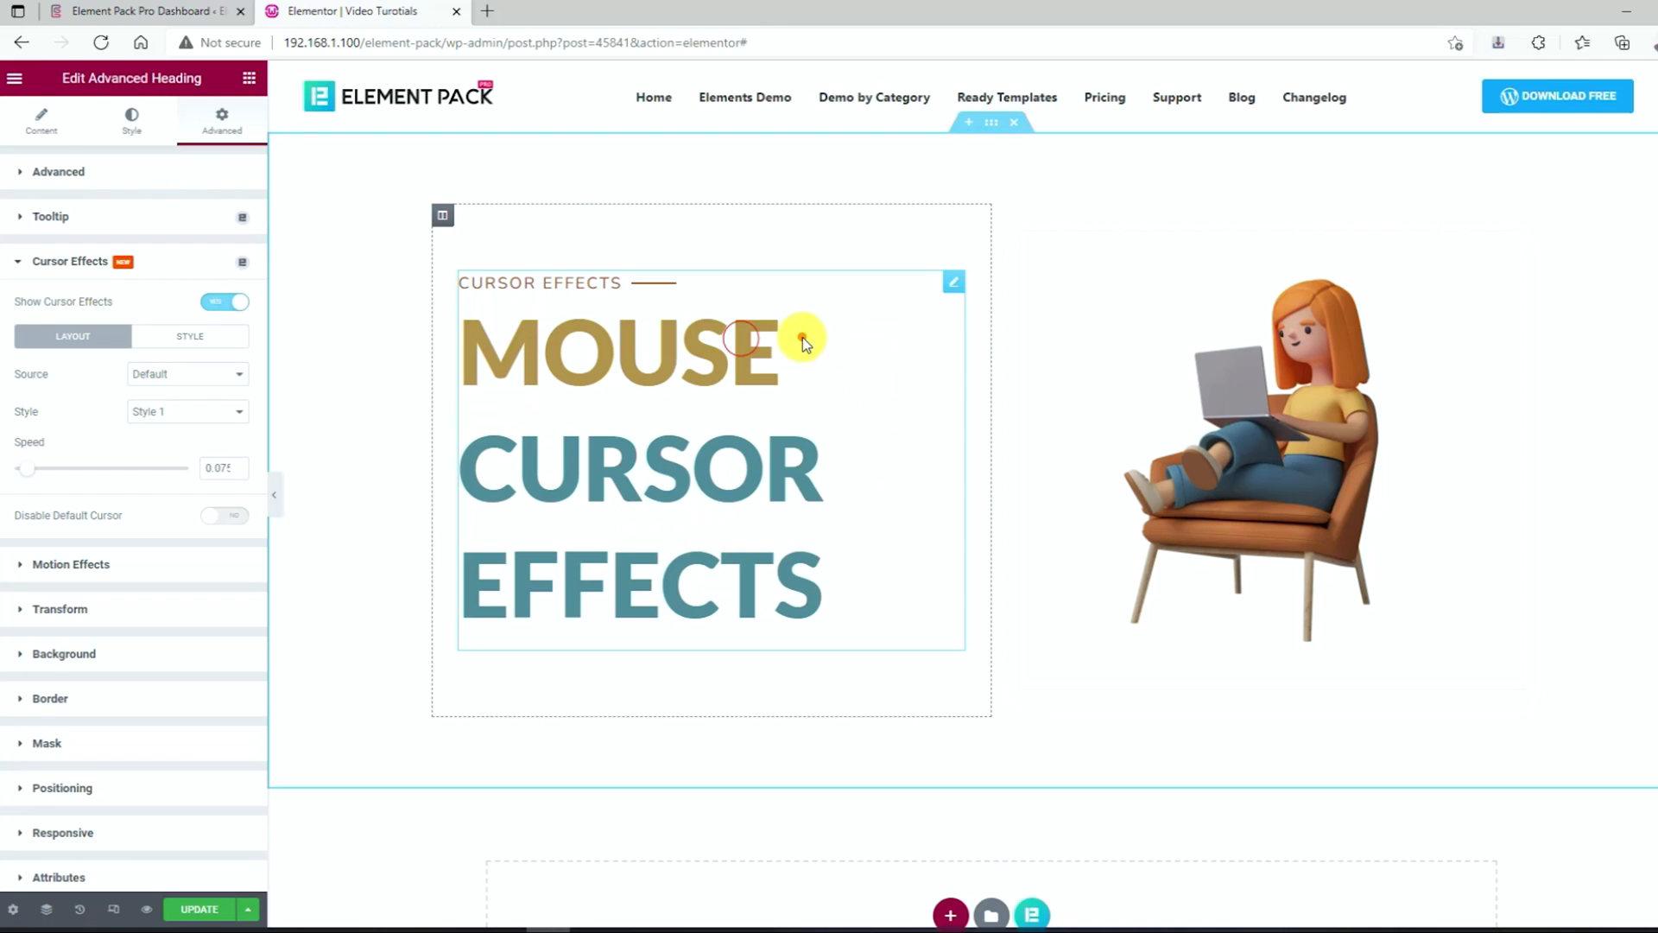
Set the heading cursor's source to Icons and enlarge the icon with the Size slider
click(201, 378)
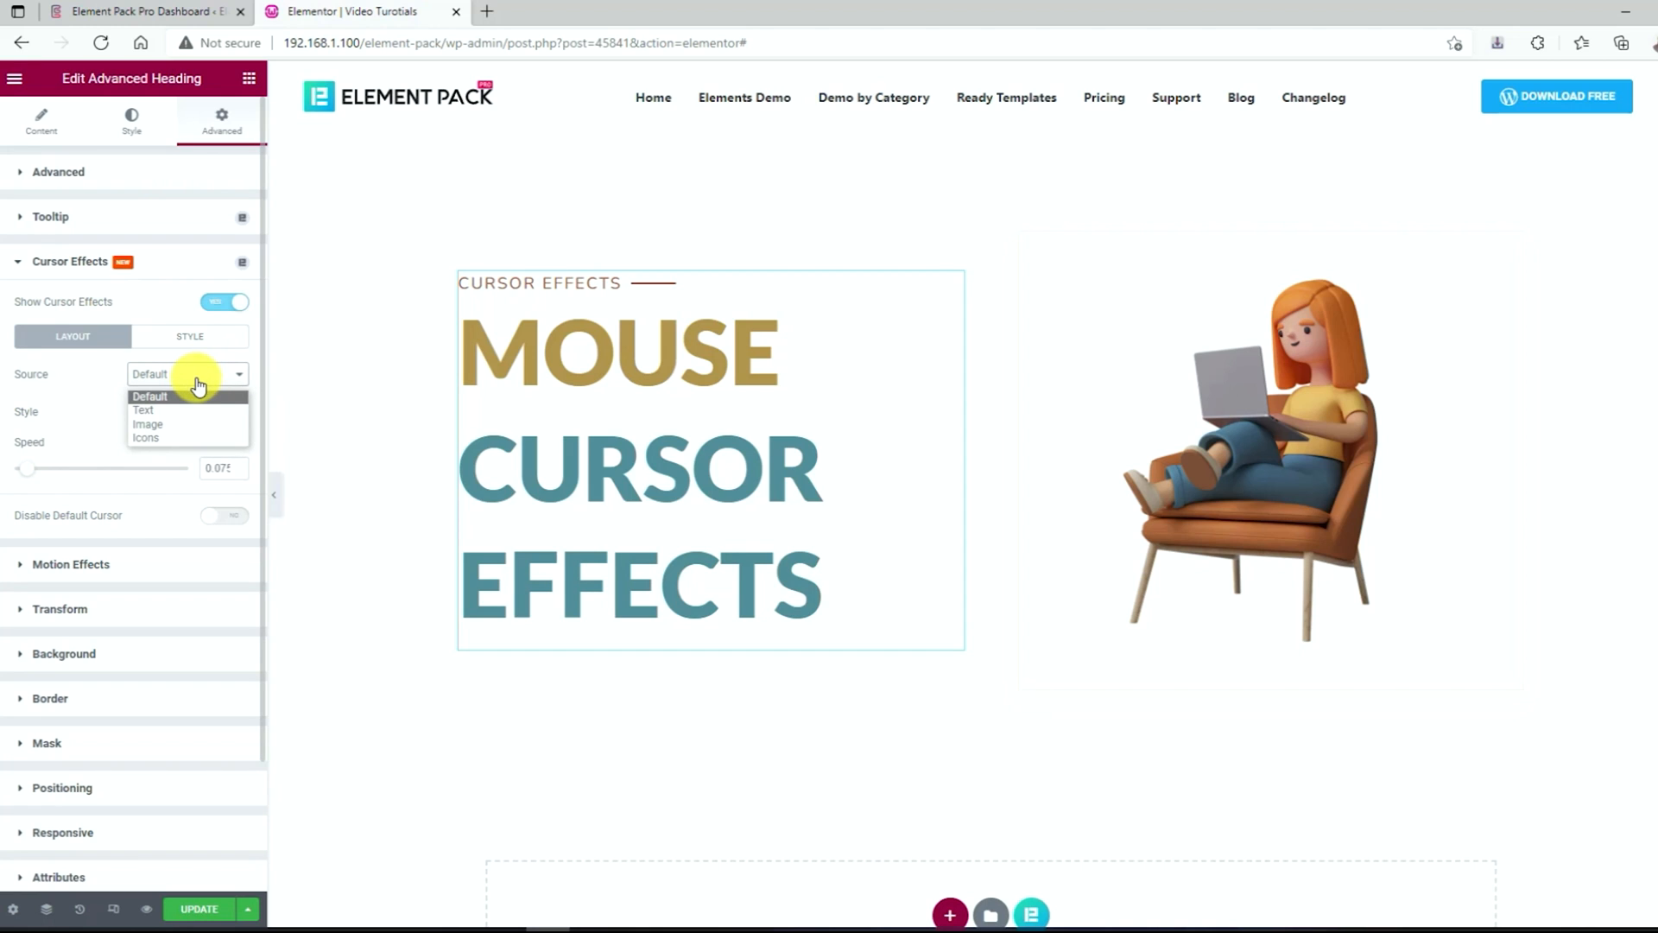
click(148, 442)
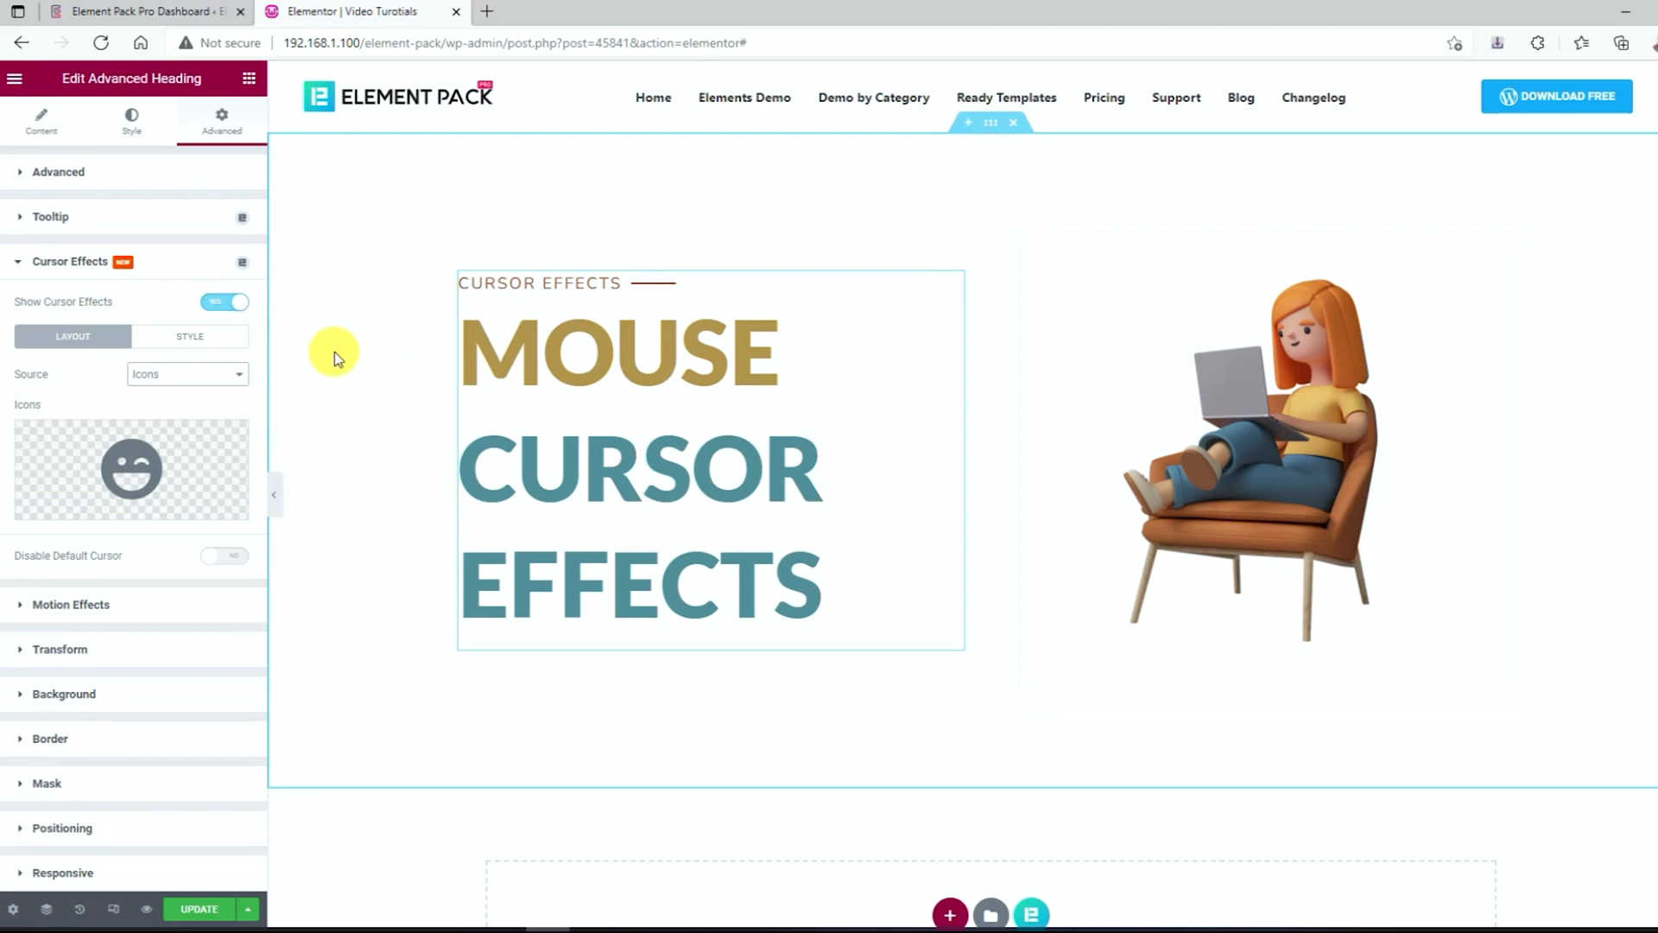
click(202, 344)
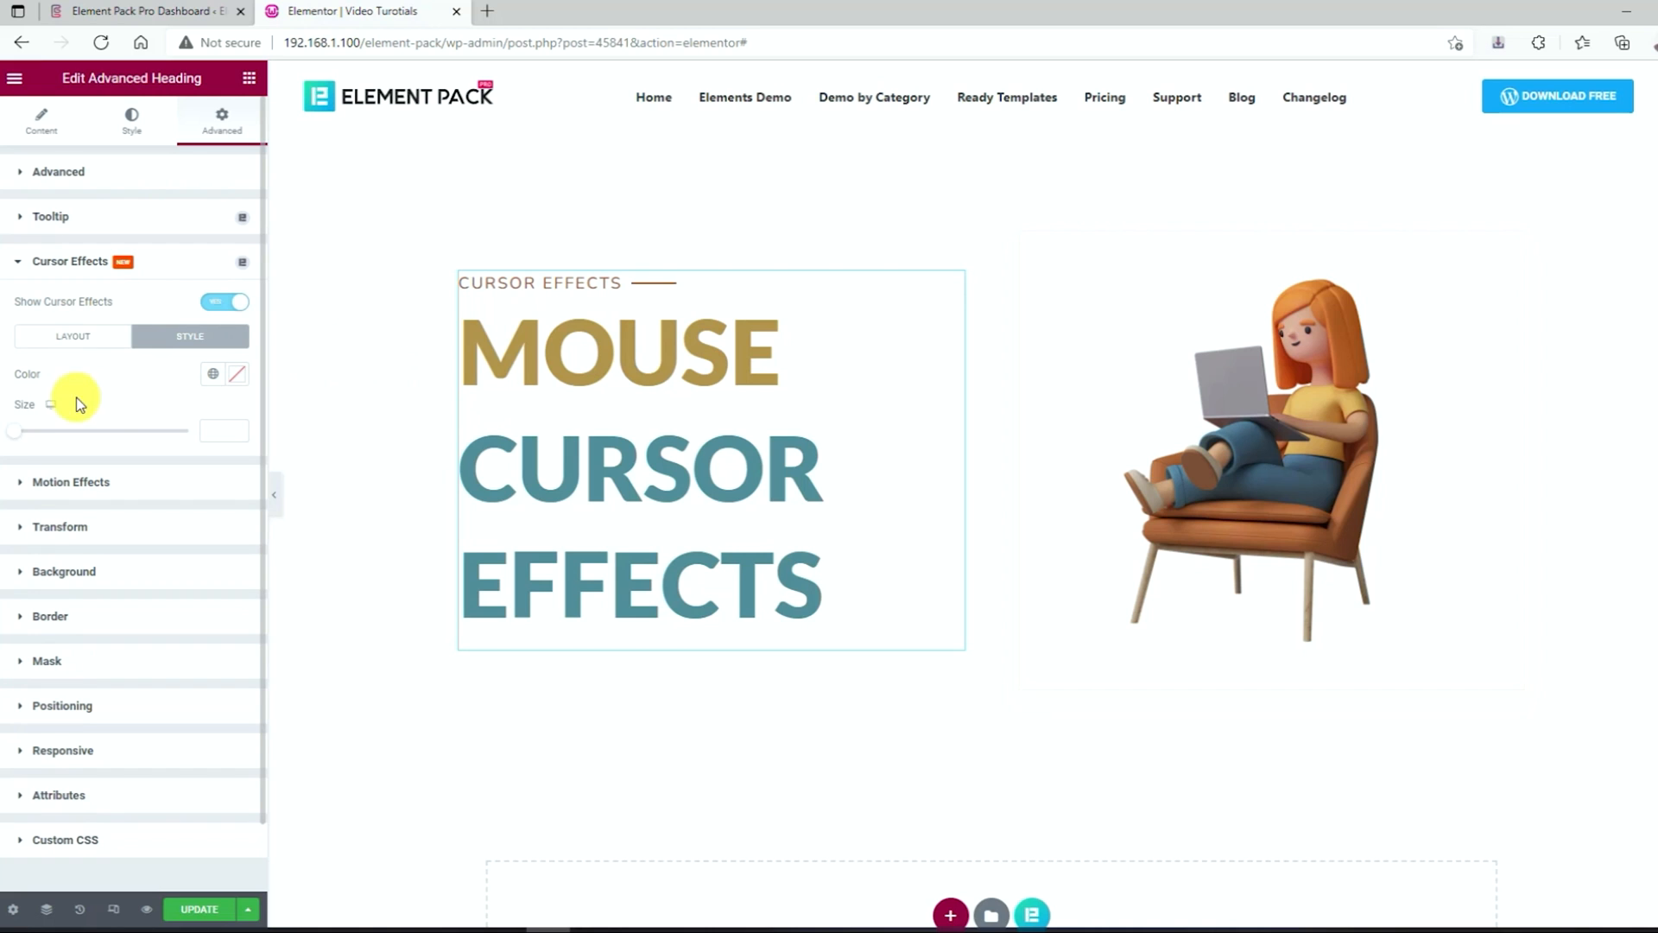
drag(15, 433, 104, 438)
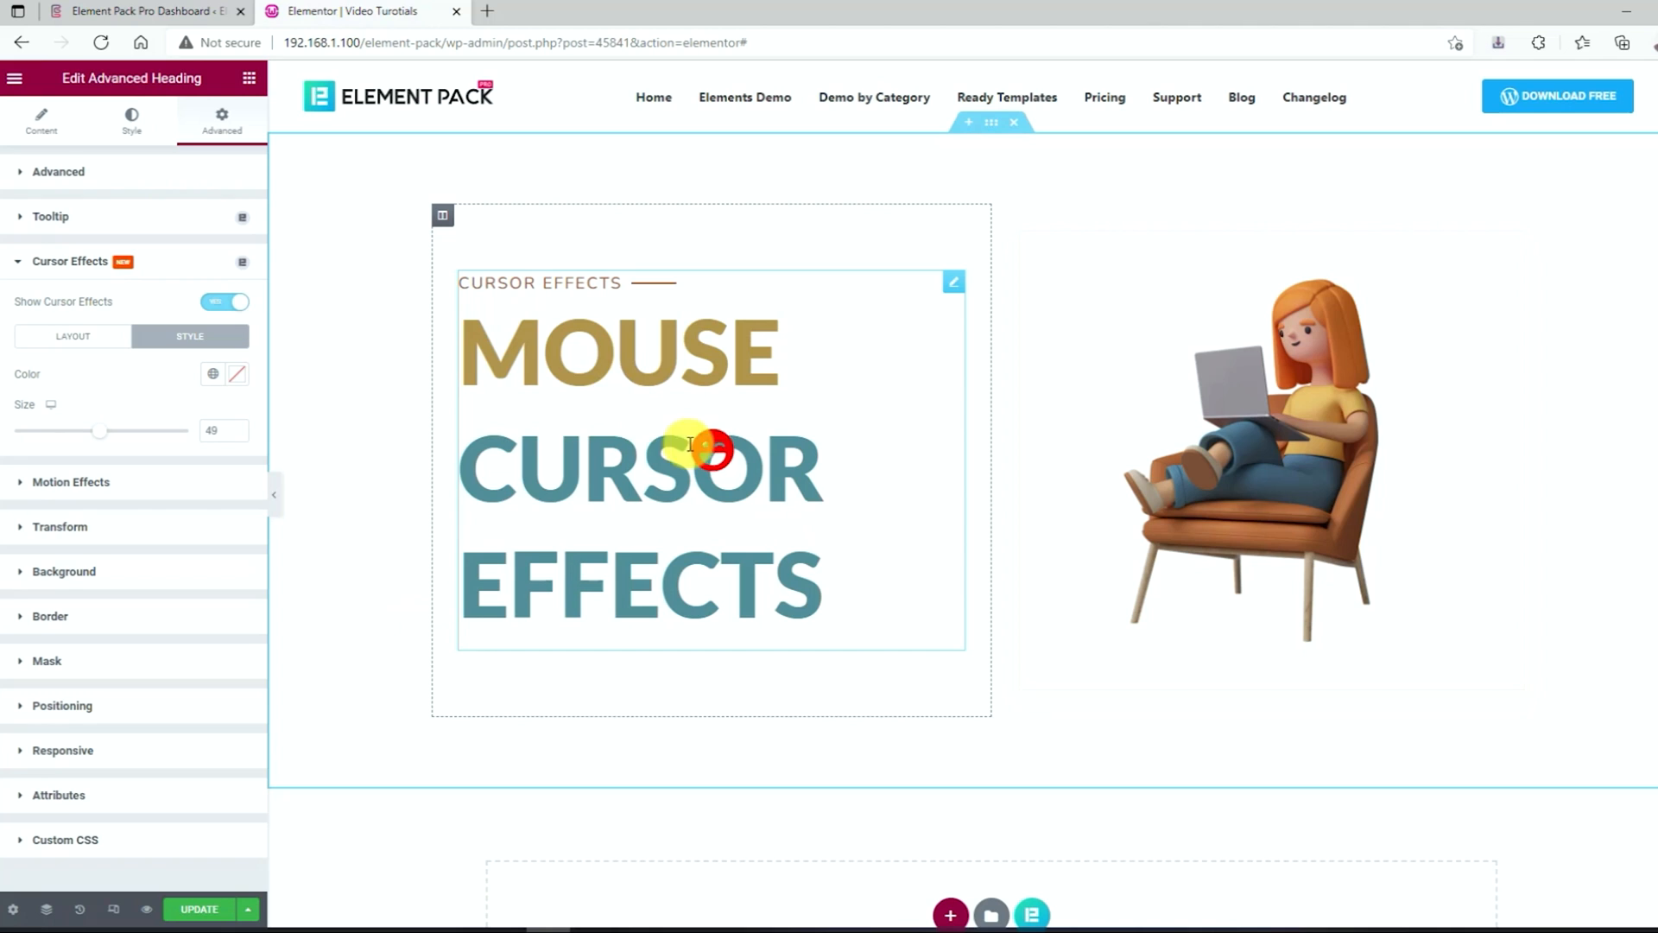
click(81, 334)
click(156, 376)
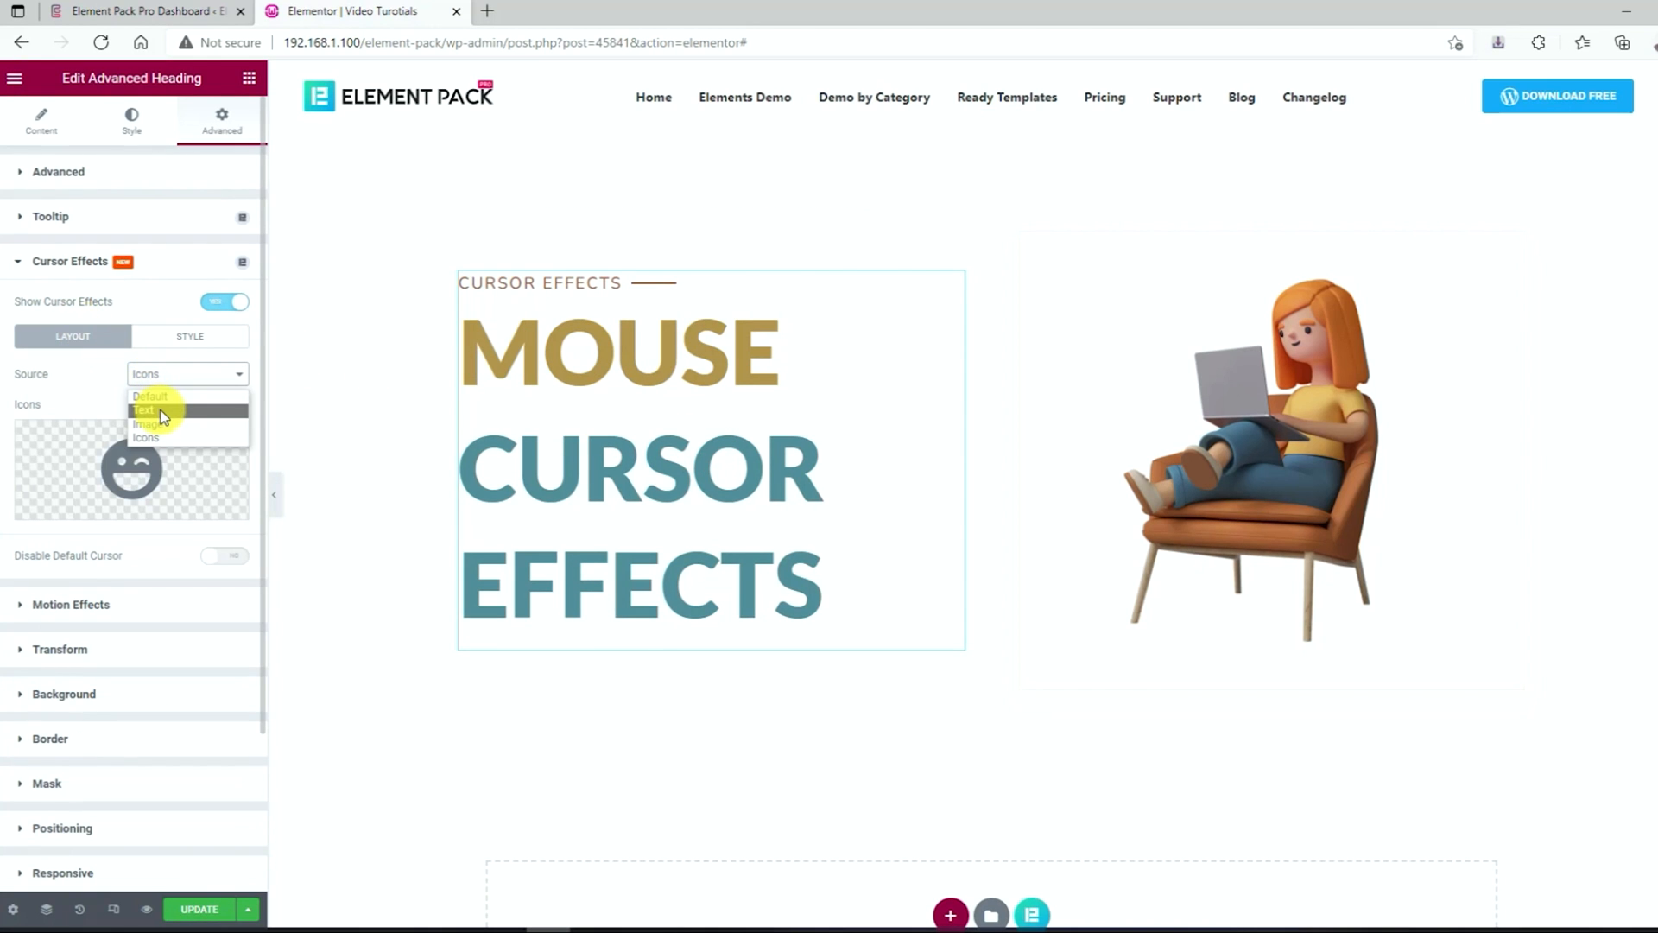
Set the source to Text with label 'Cursor Effects' and disable the default cursor
click(167, 409)
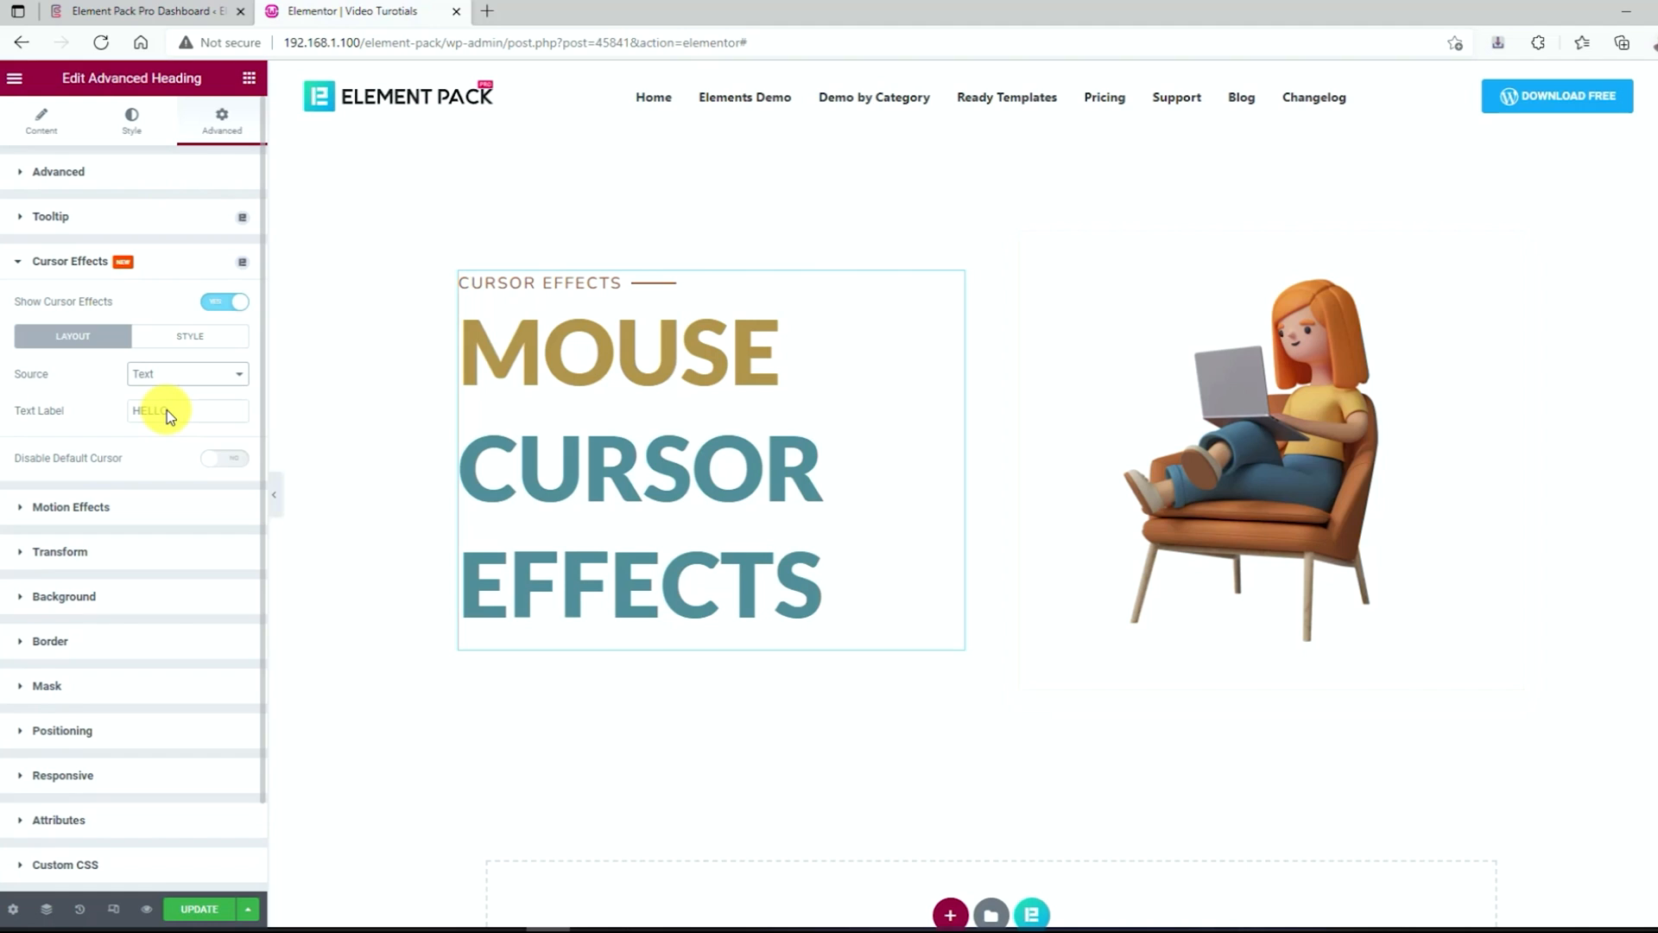
text(HELLO)
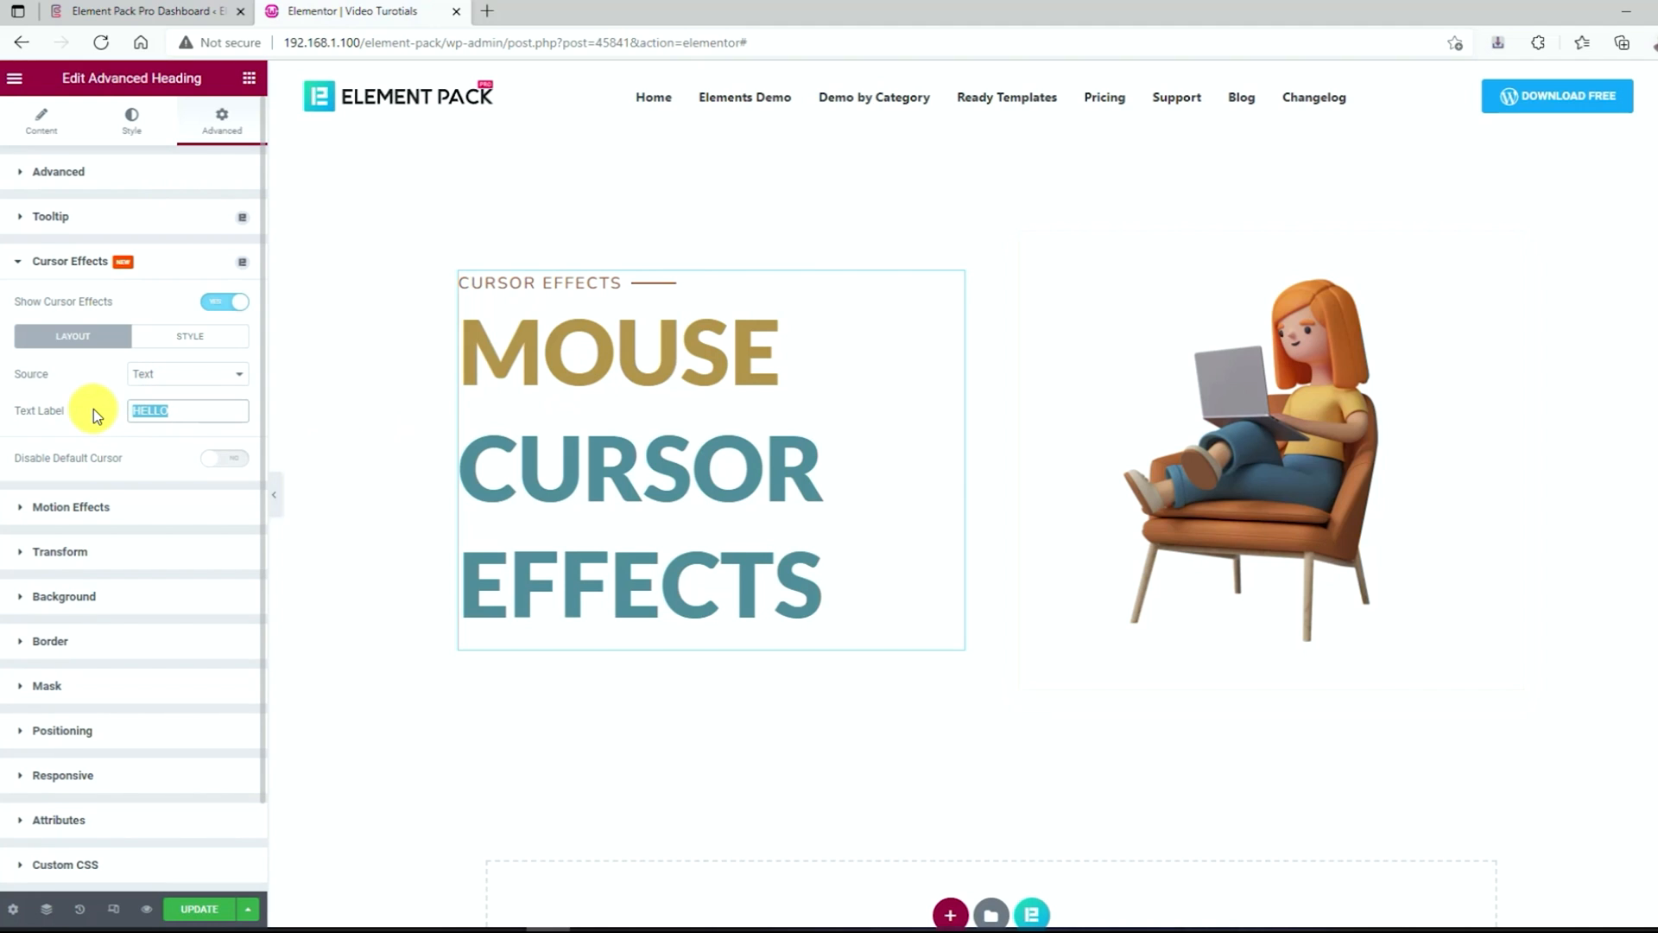
text(Cursor)
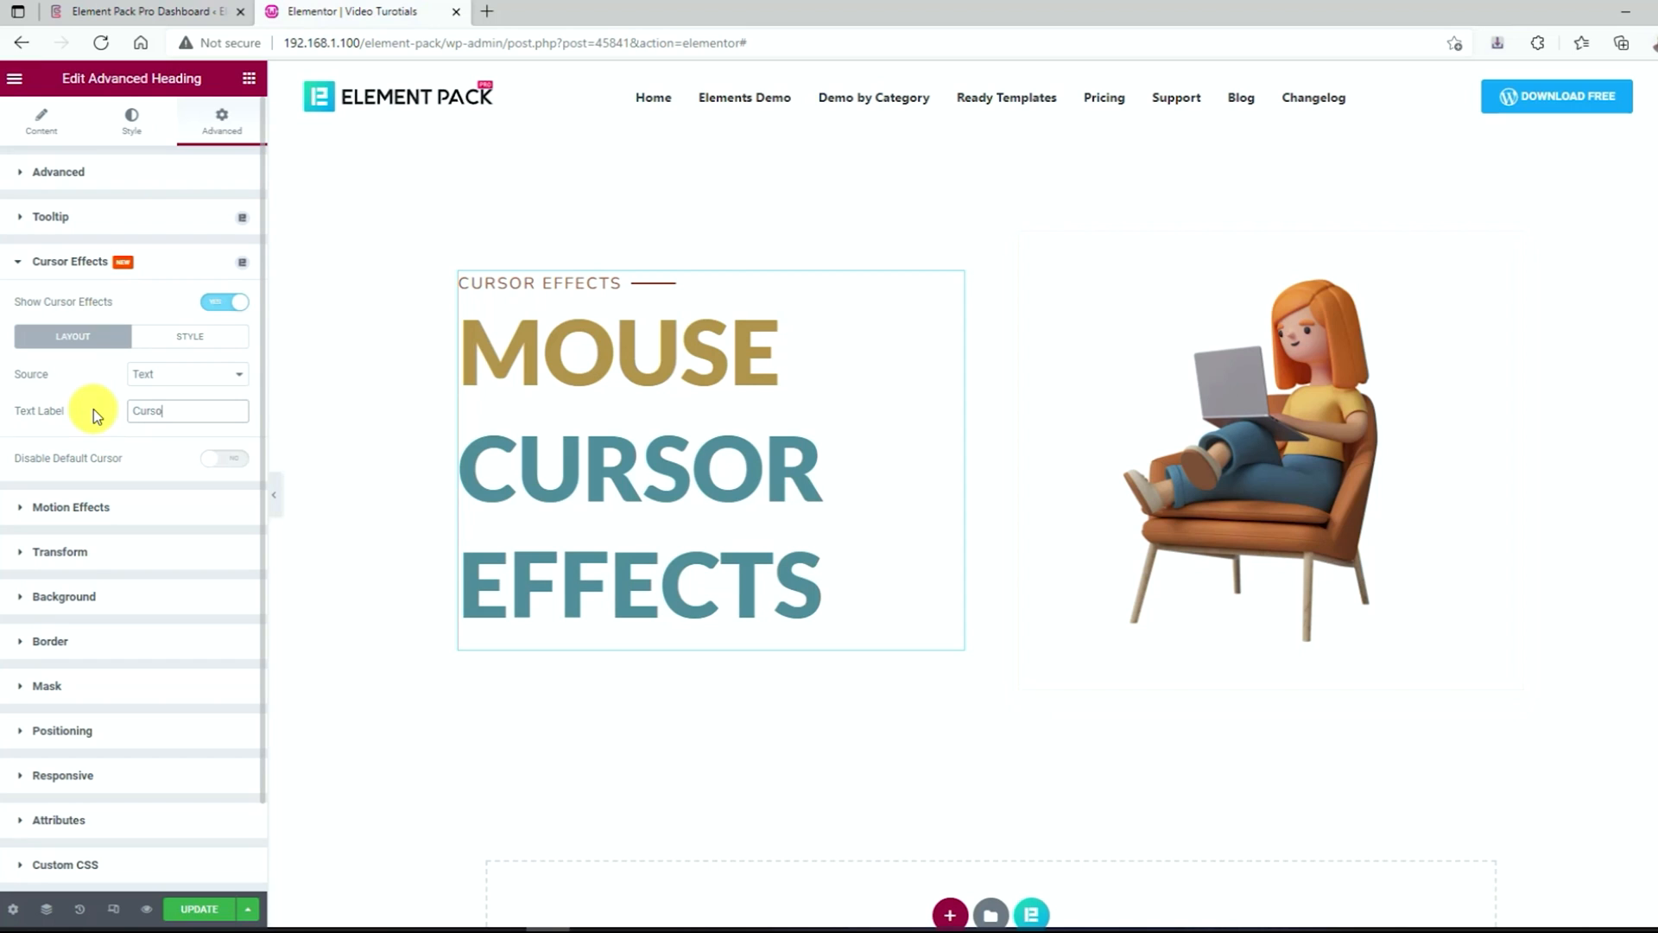
text( Effects)
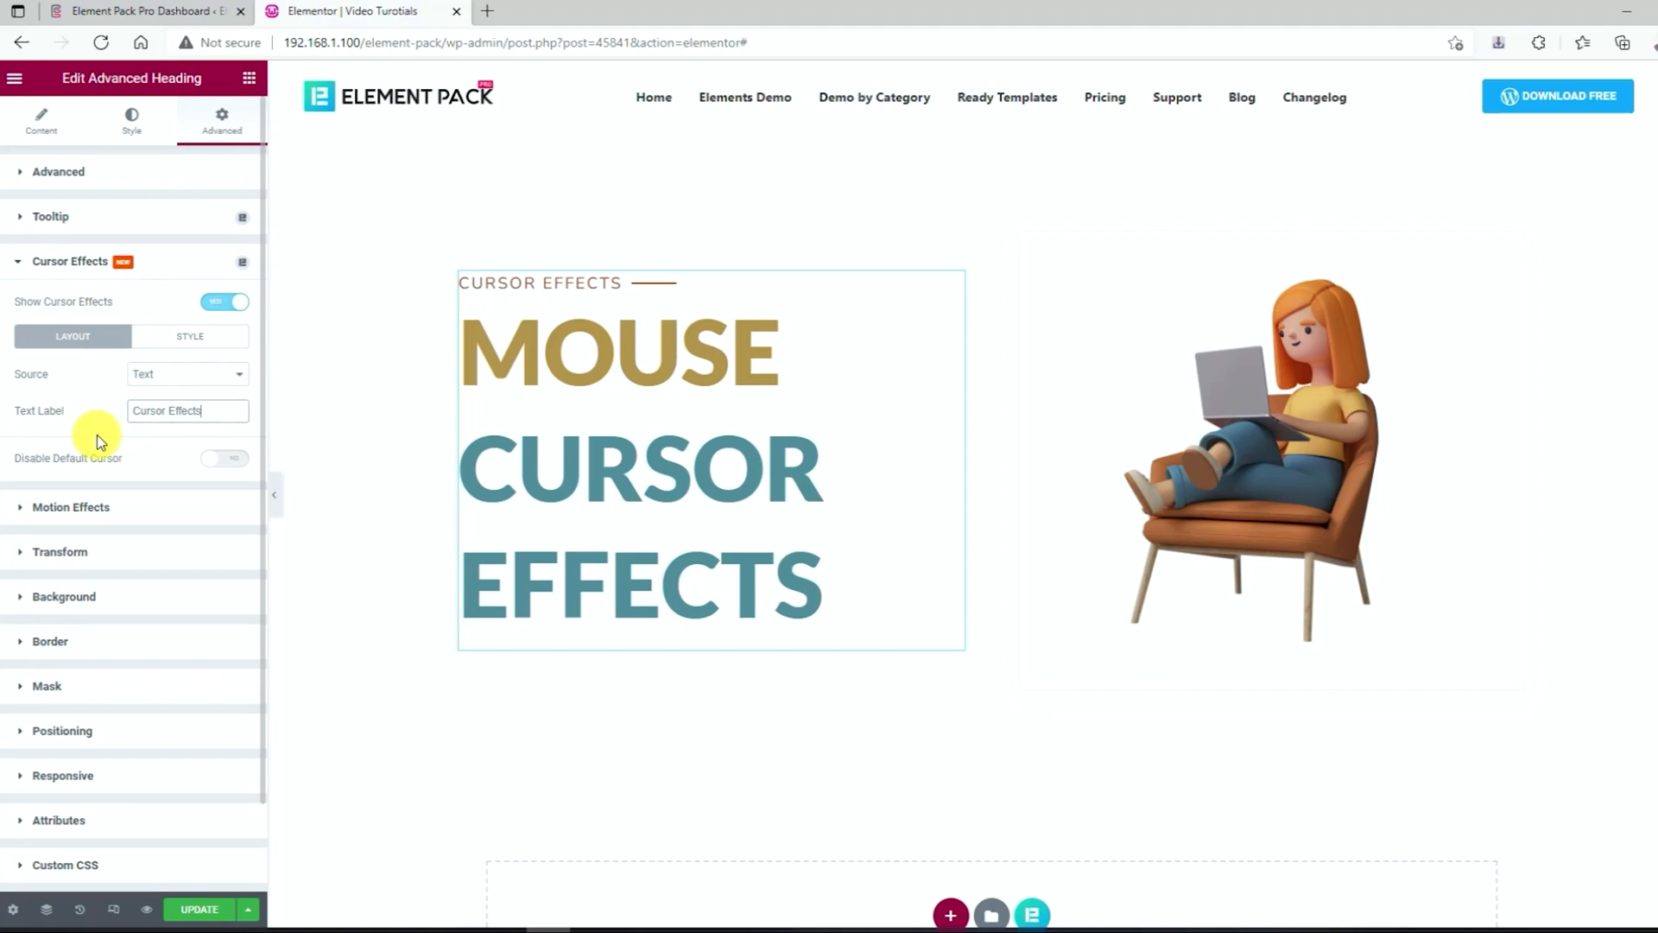
click(238, 467)
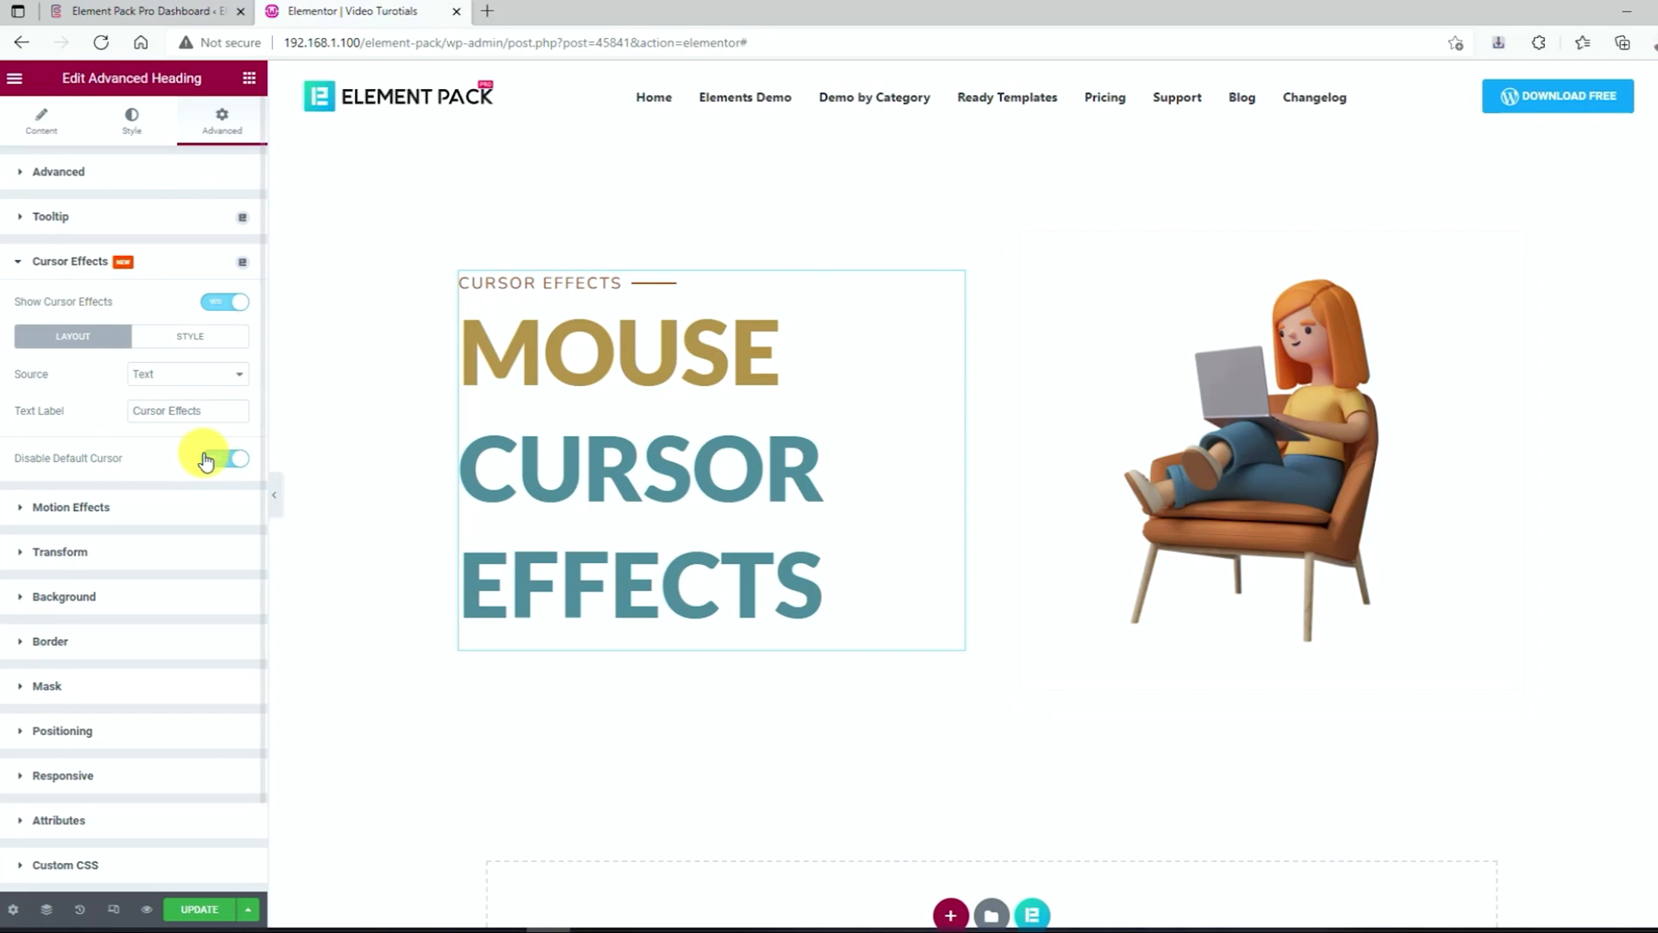
click(223, 343)
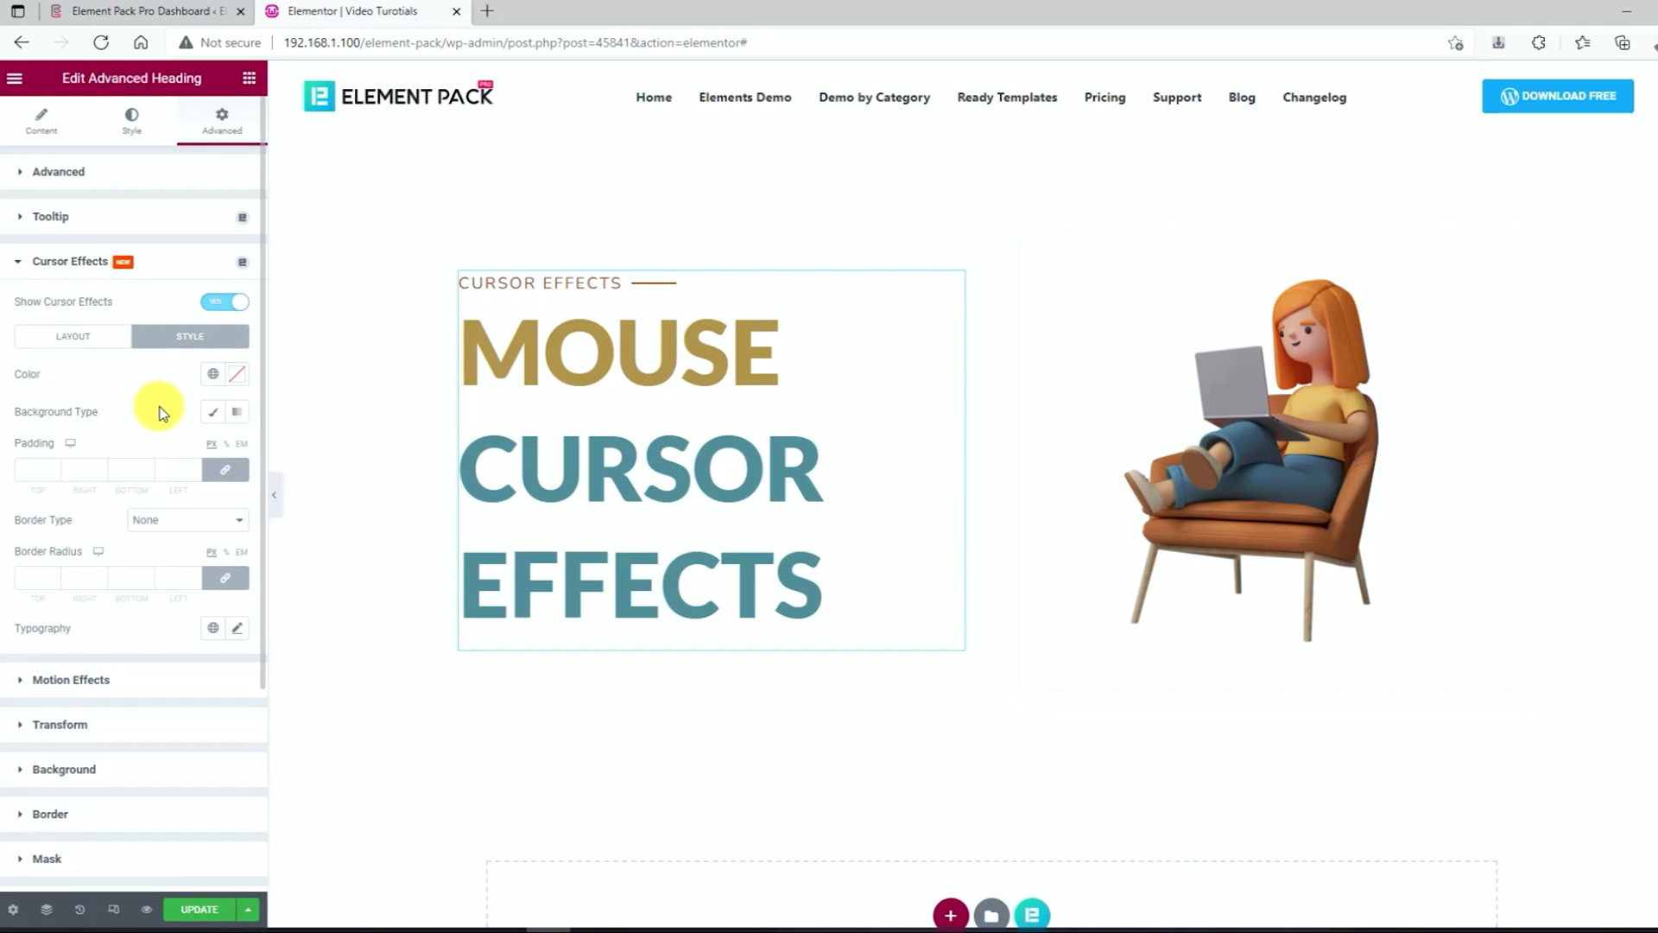
Give the text cursor a plain yellow background and black text colour
click(207, 419)
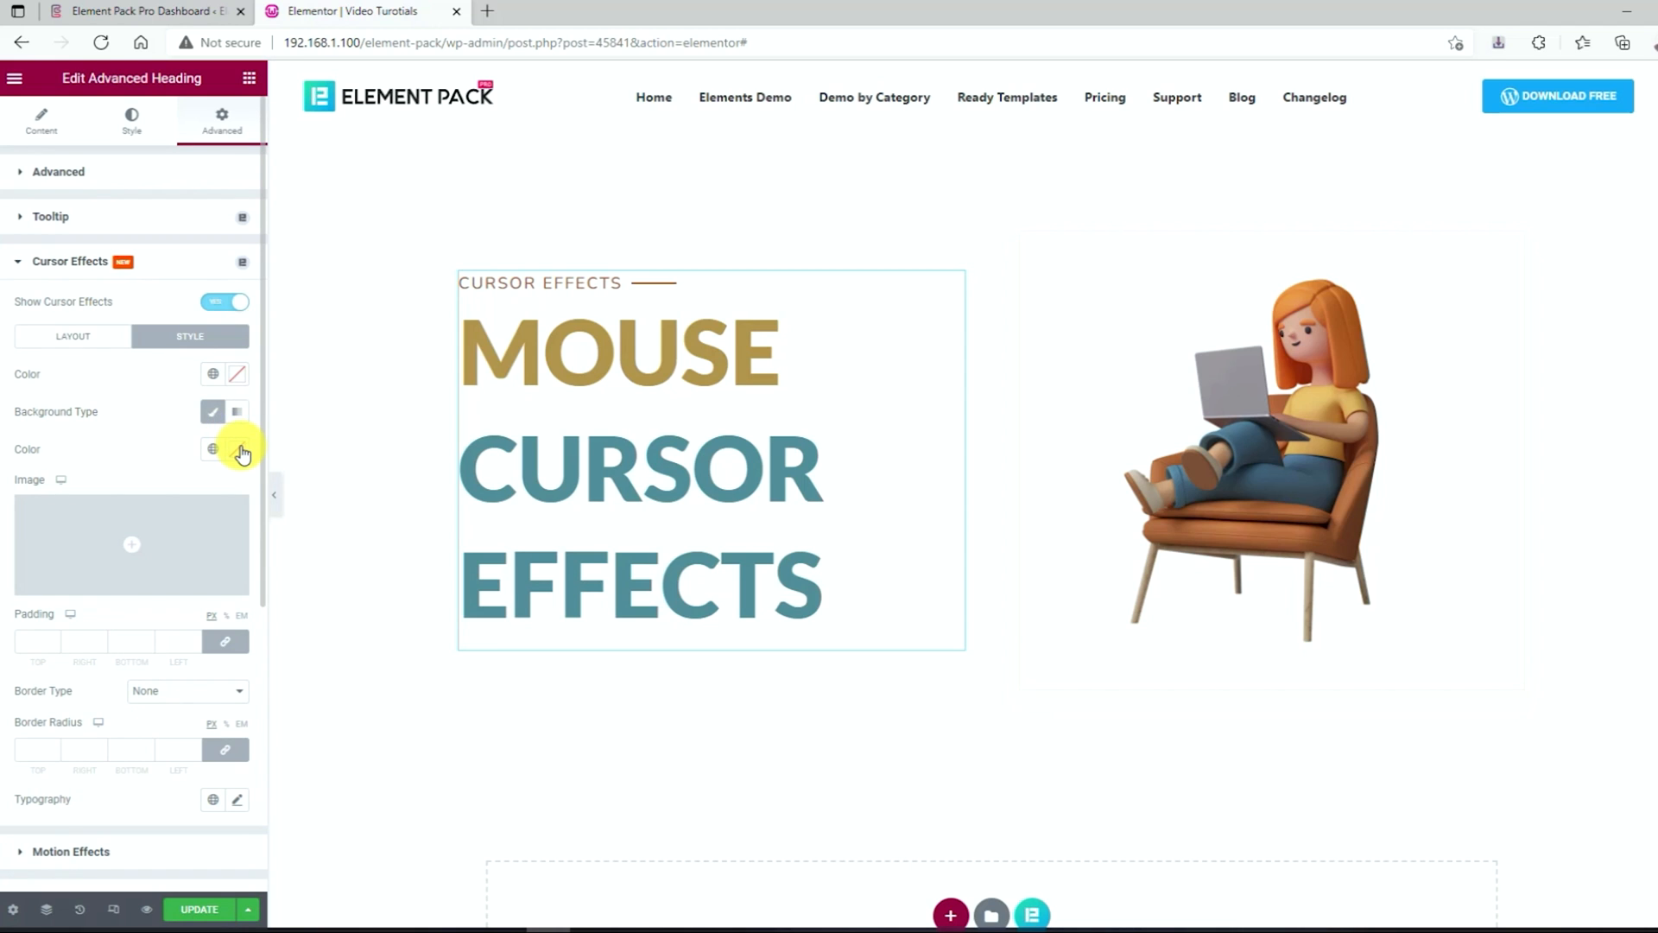
click(238, 449)
mouse_move(103, 684)
mouse_down()
mouse_move(36, 682)
mouse_move(52, 682)
mouse_up()
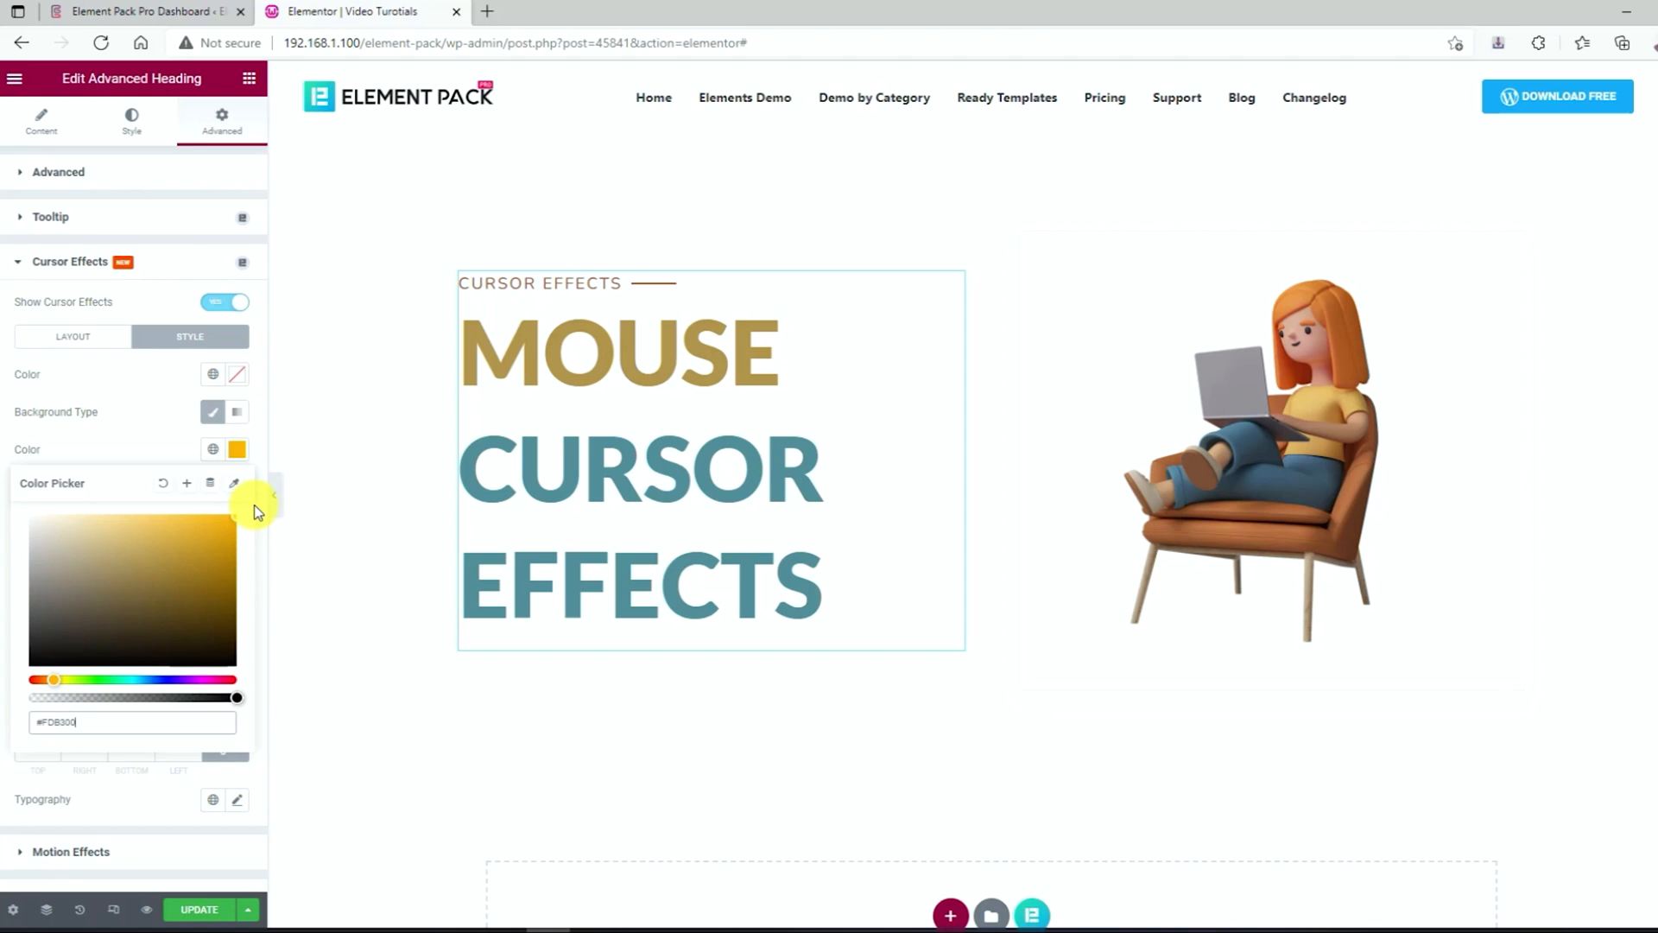
click(148, 433)
click(238, 375)
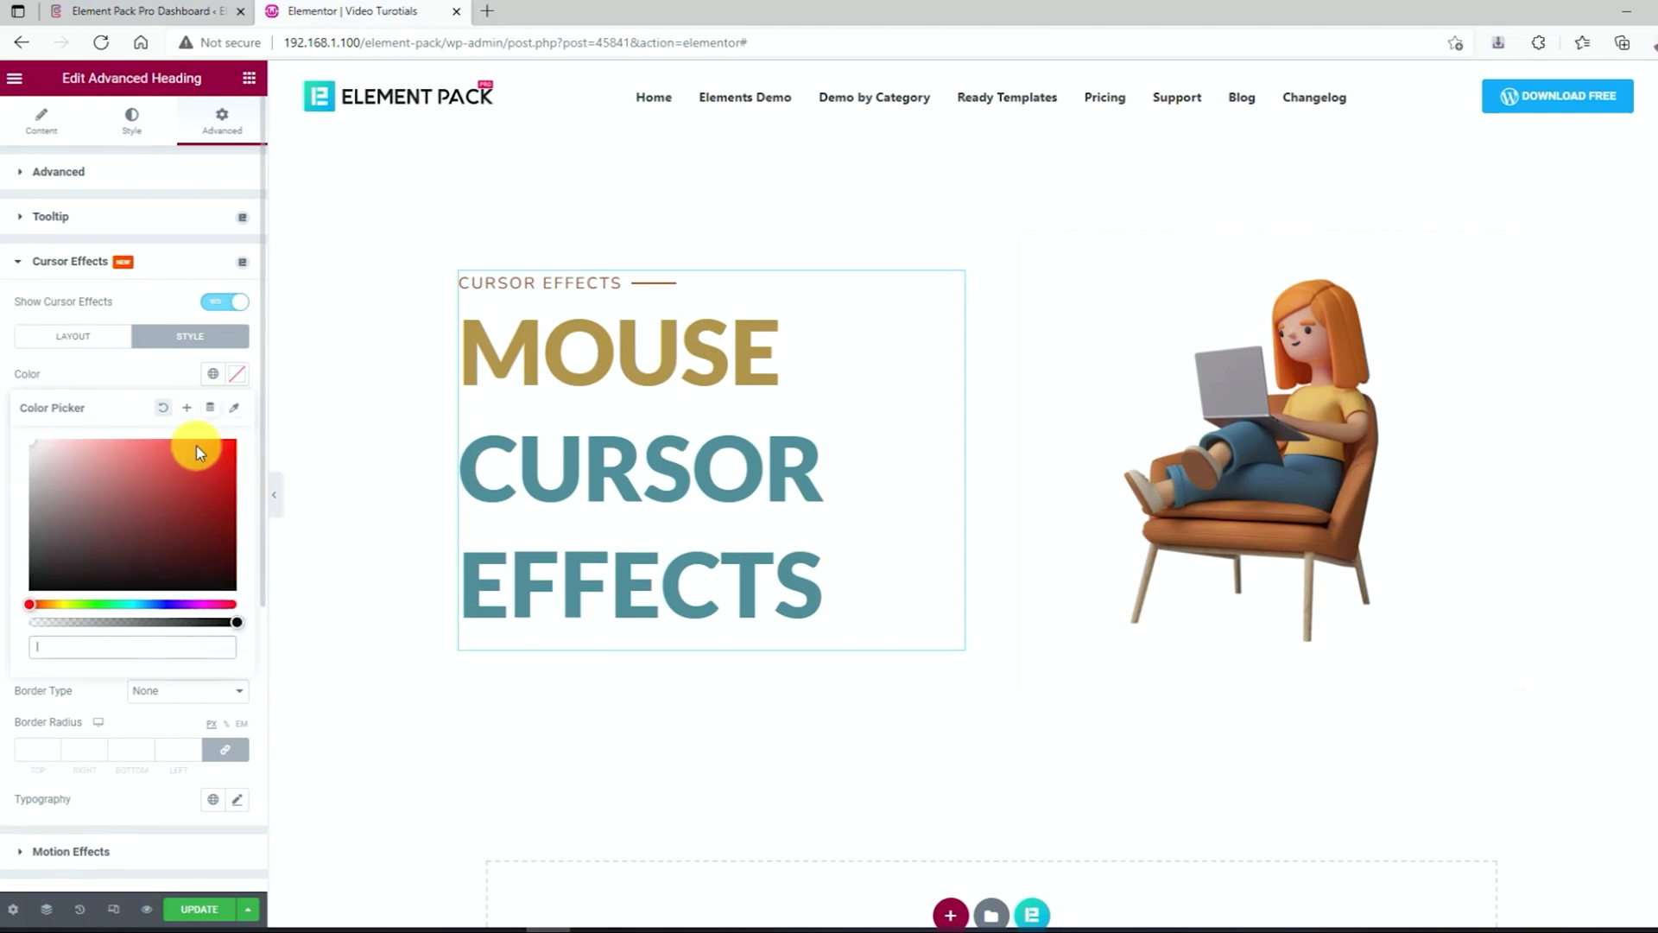
drag(196, 446, 3, 609)
click(136, 384)
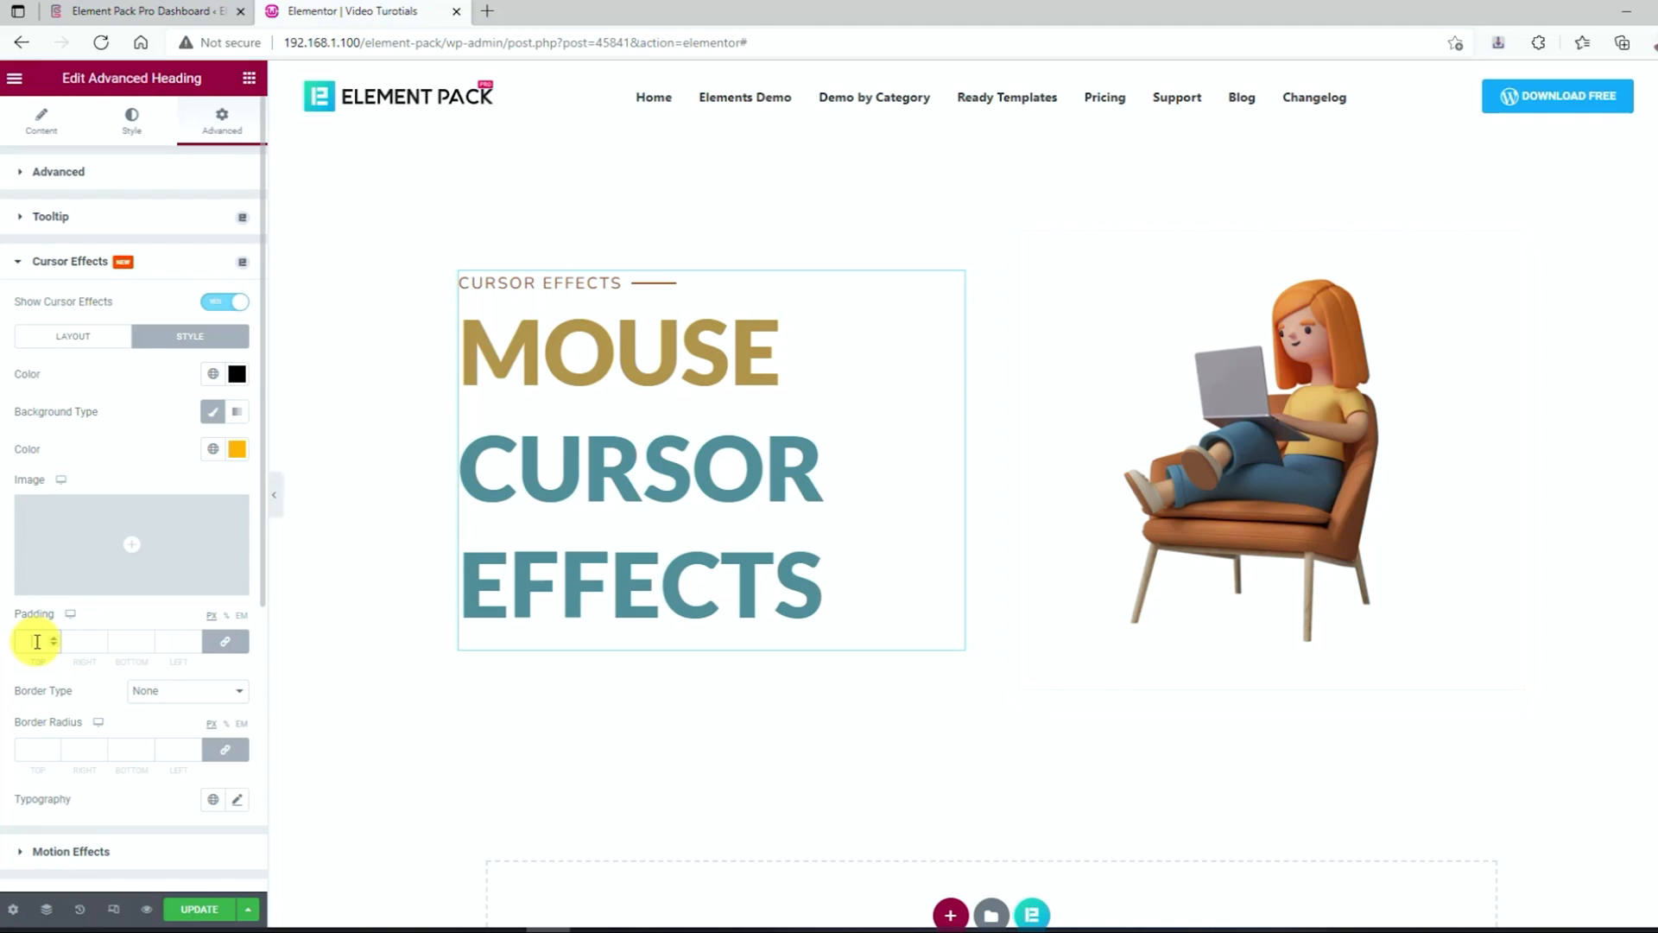
text(10)
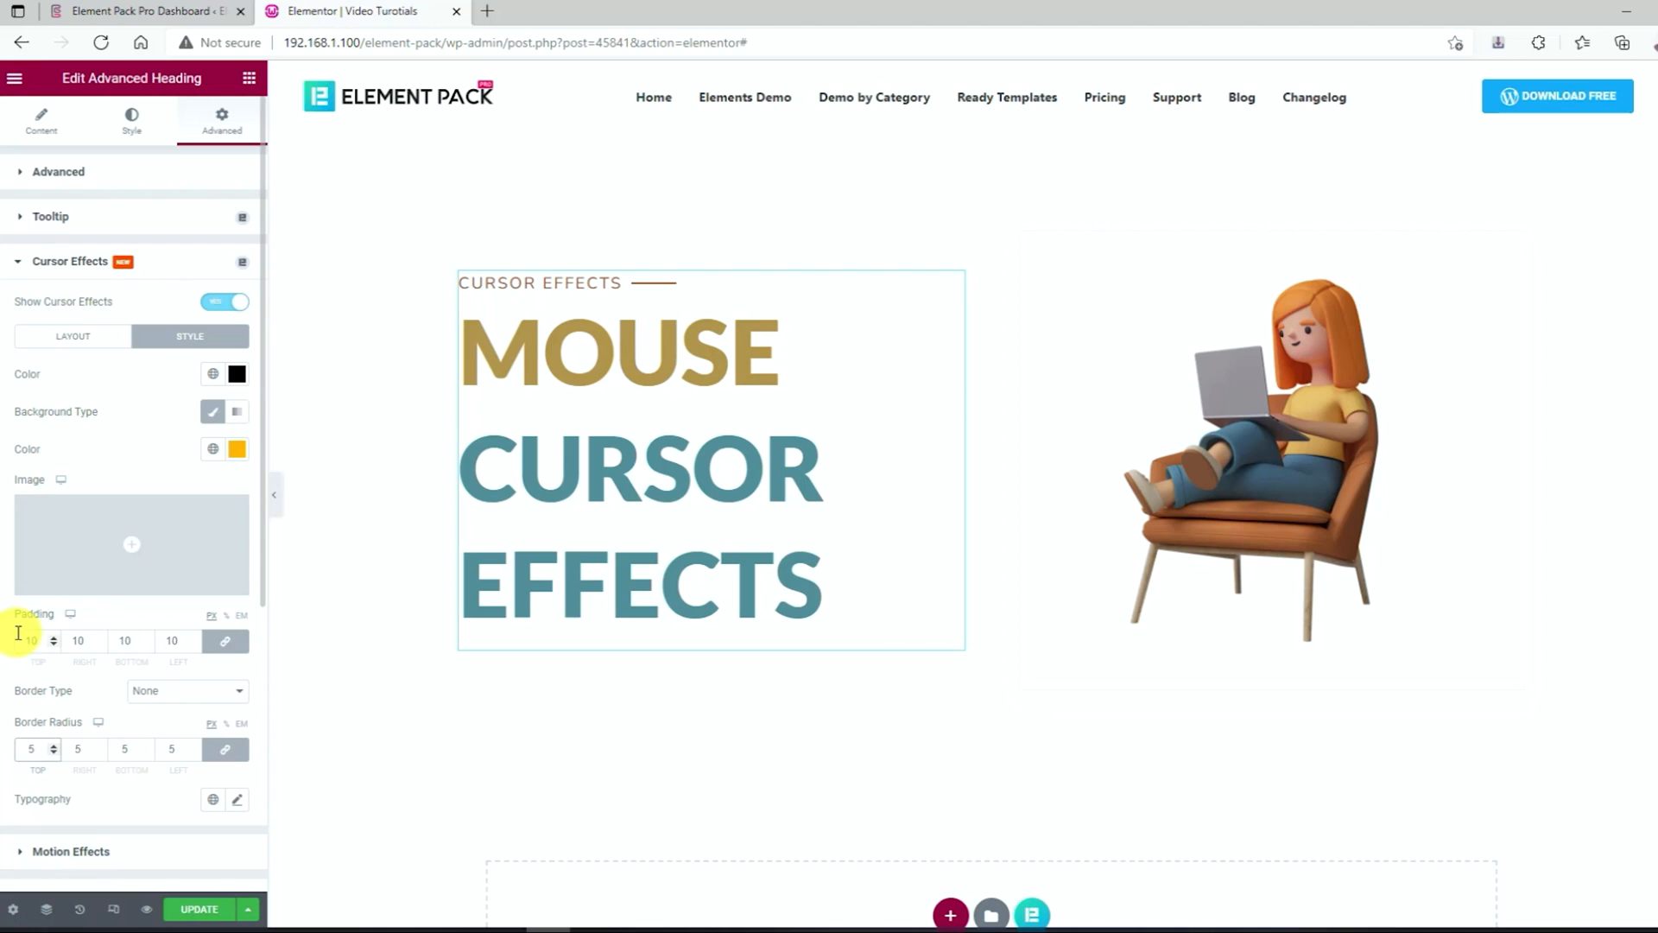
scroll(247, 681, down, 2)
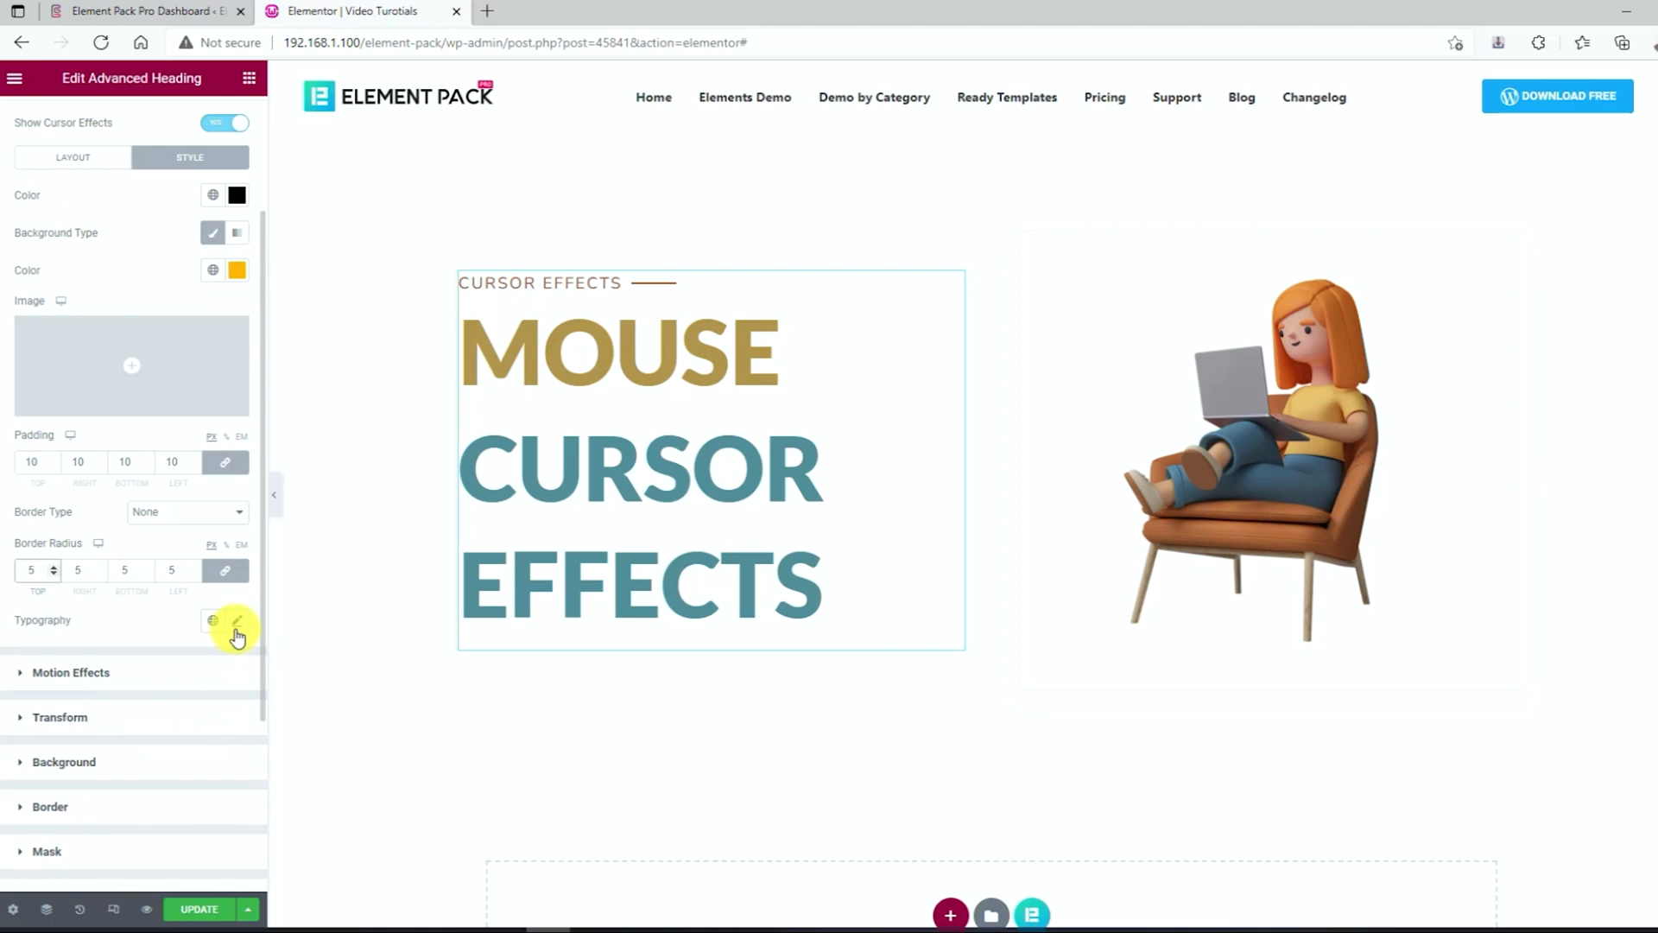
Set the cursor text typography to Nunito, weight 700, uppercase transform
click(236, 623)
click(164, 708)
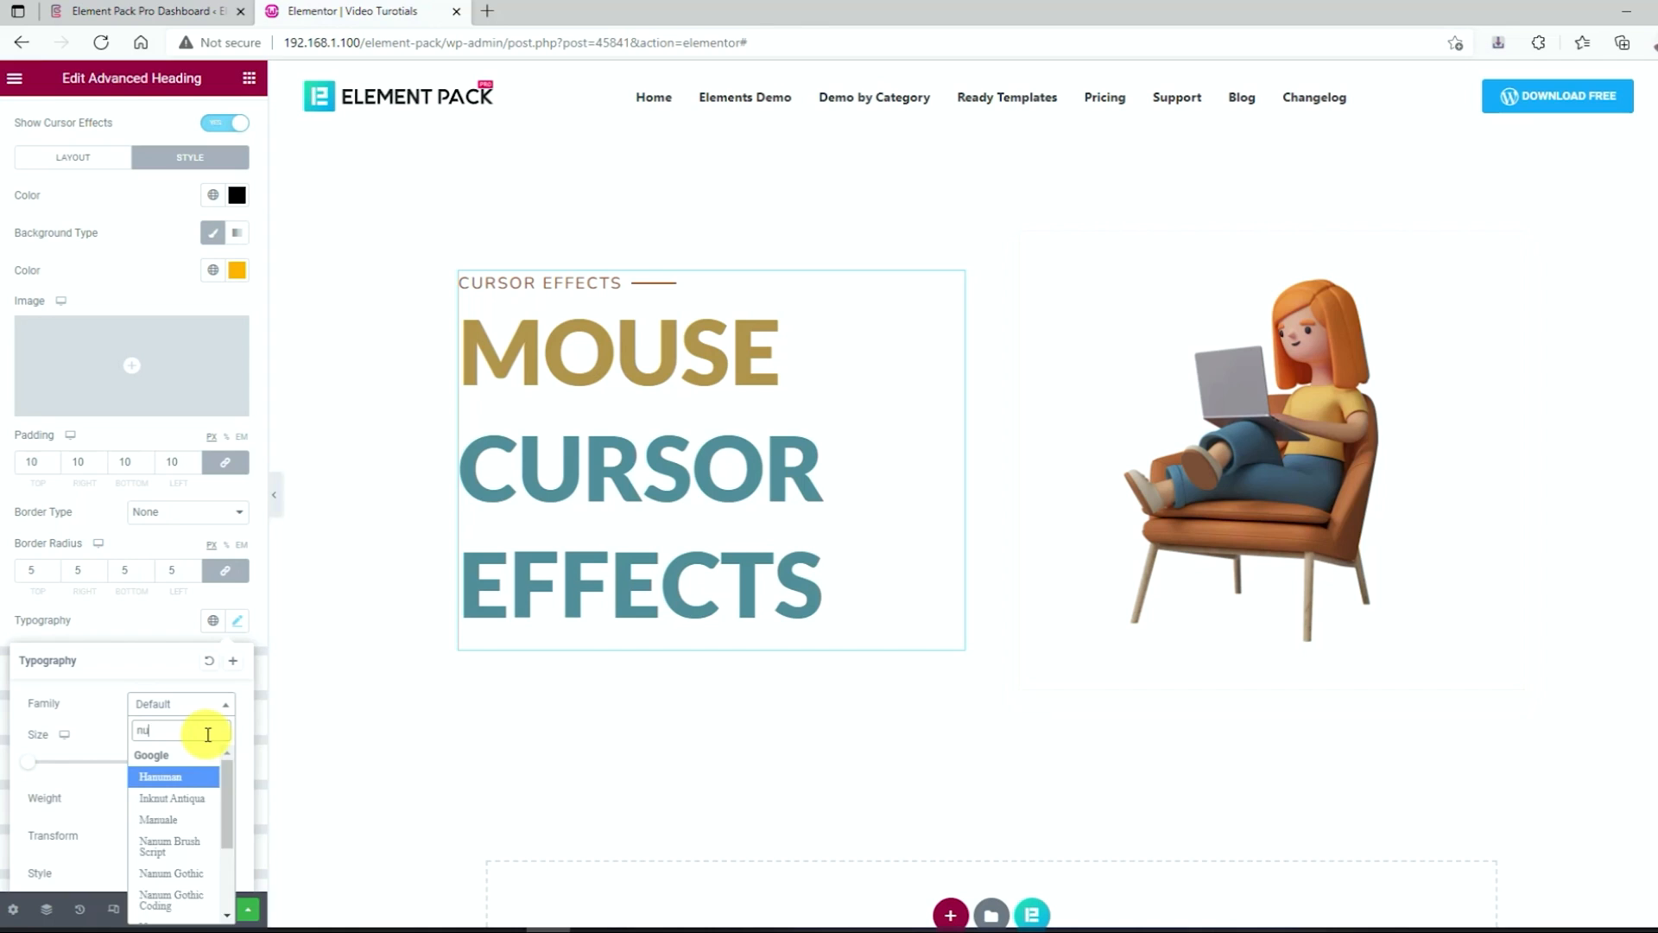
text(nunito)
click(186, 778)
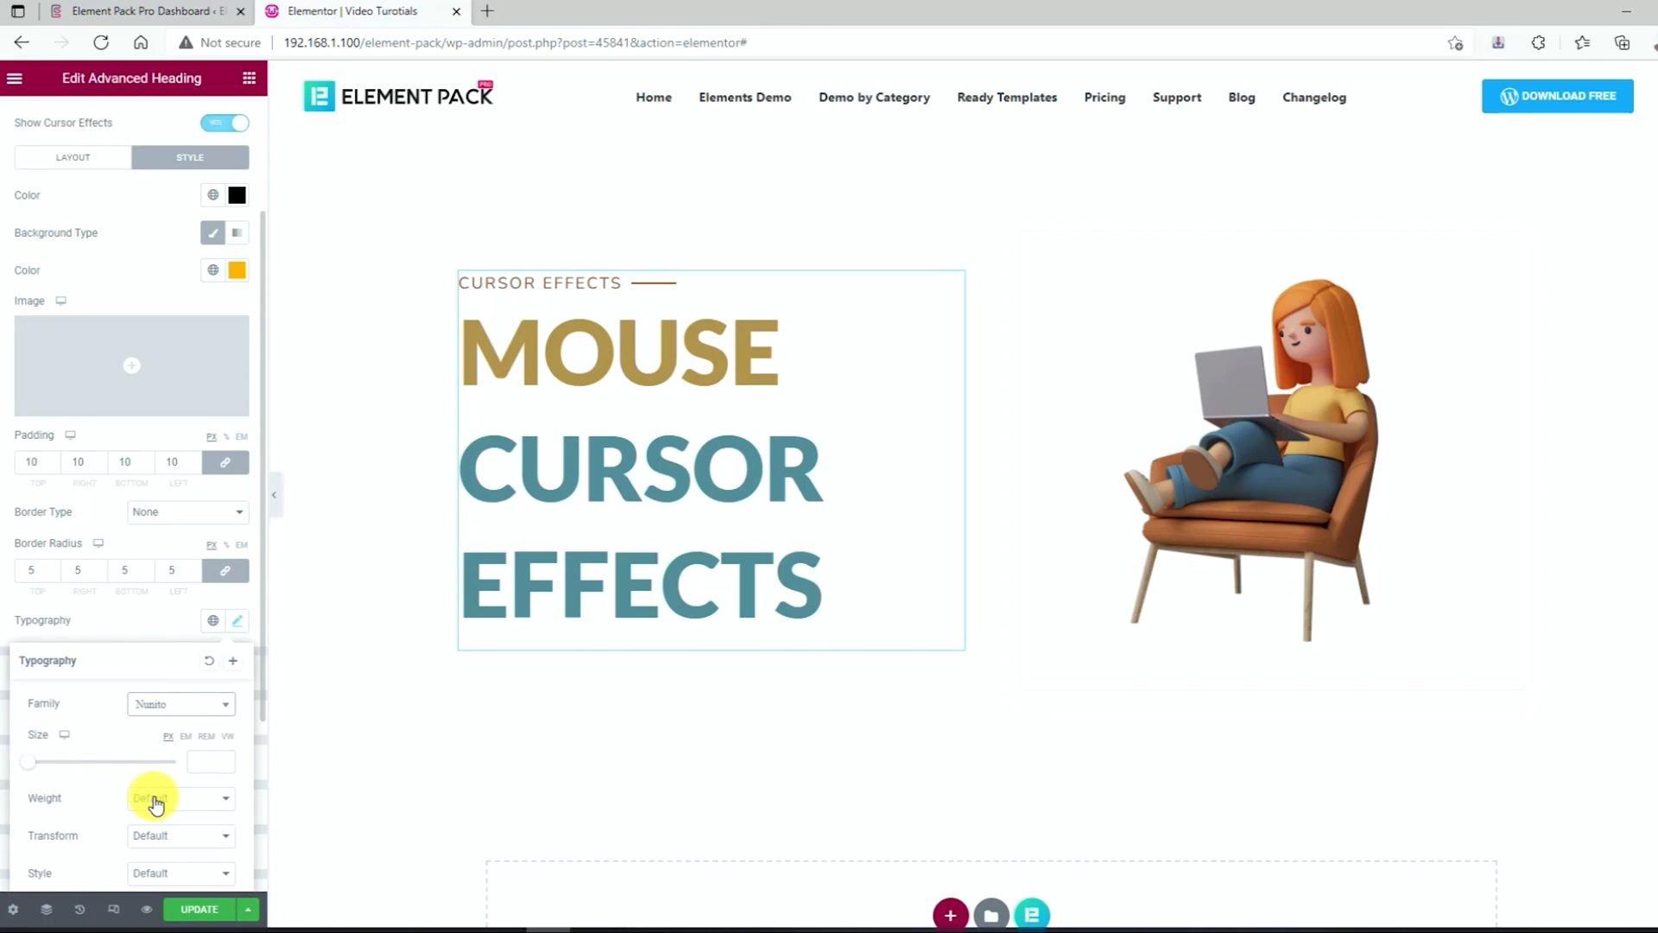
click(154, 804)
click(155, 710)
click(156, 836)
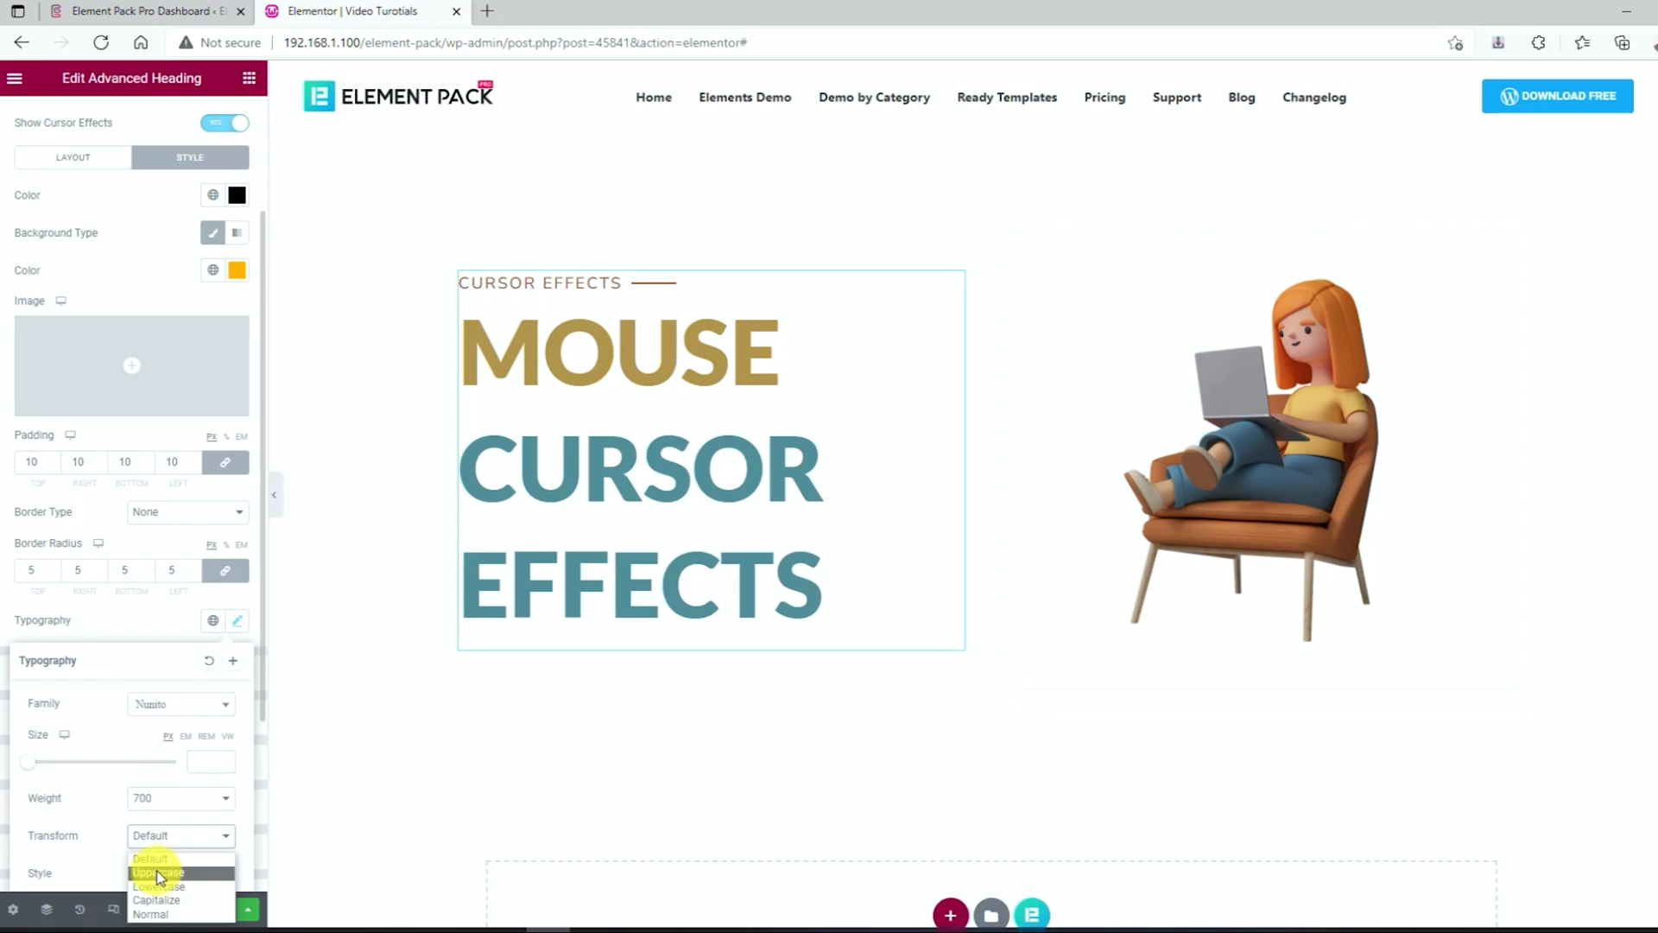
click(156, 874)
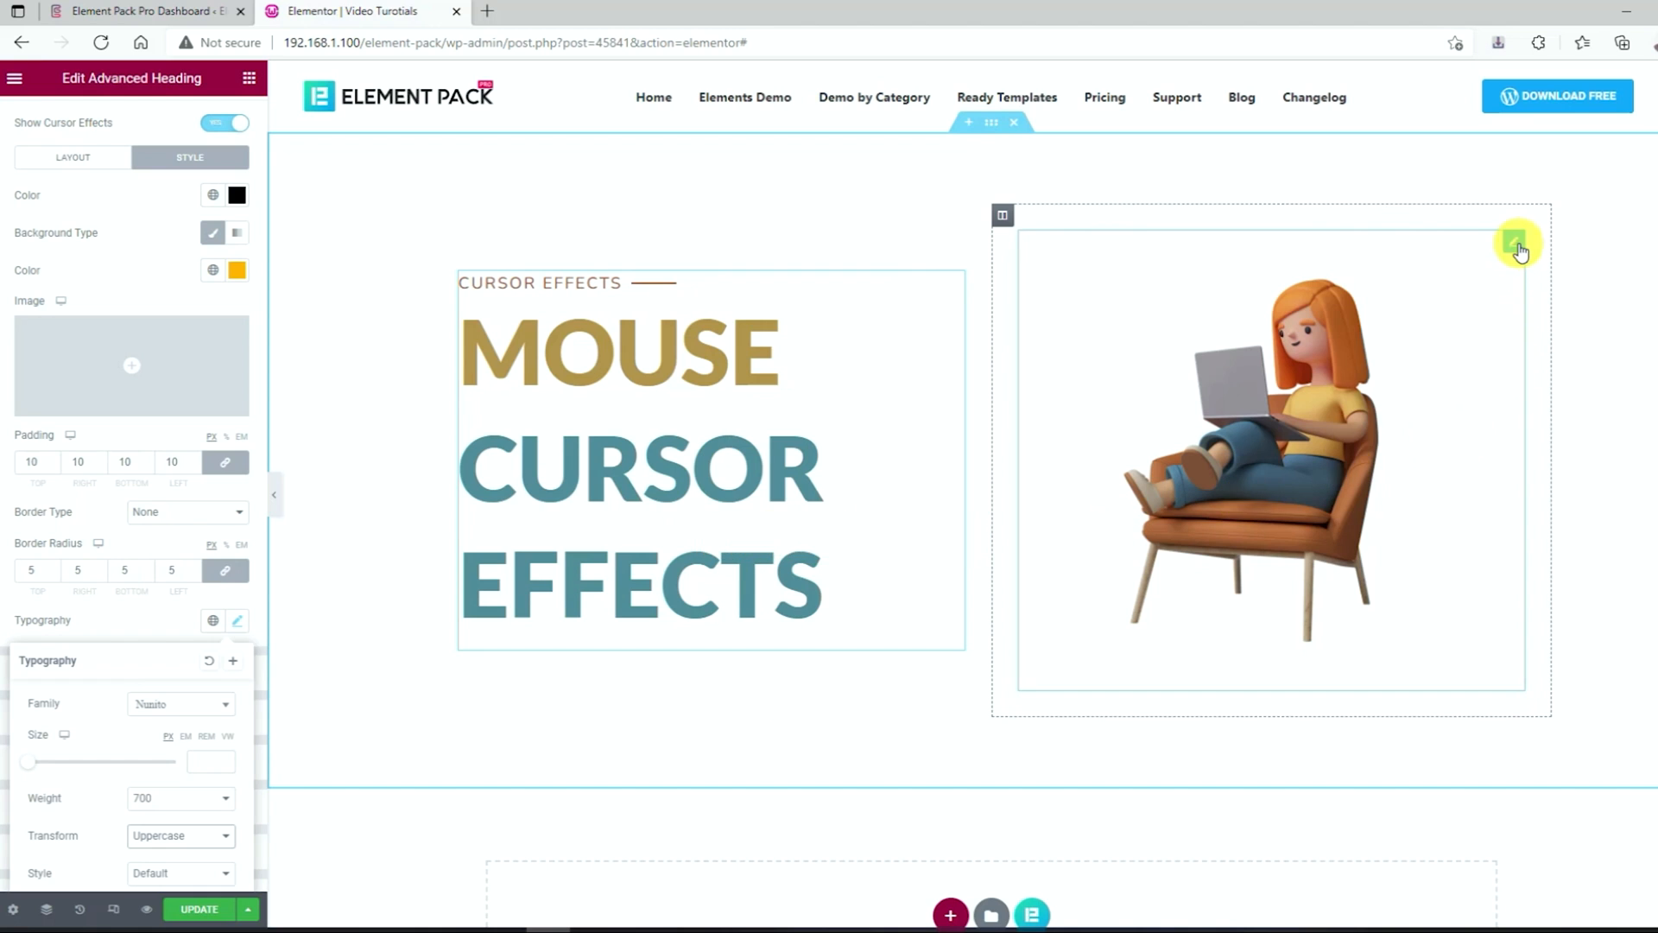
Enable Show Cursor Effects on the chair image widget with Image as the source
click(1516, 250)
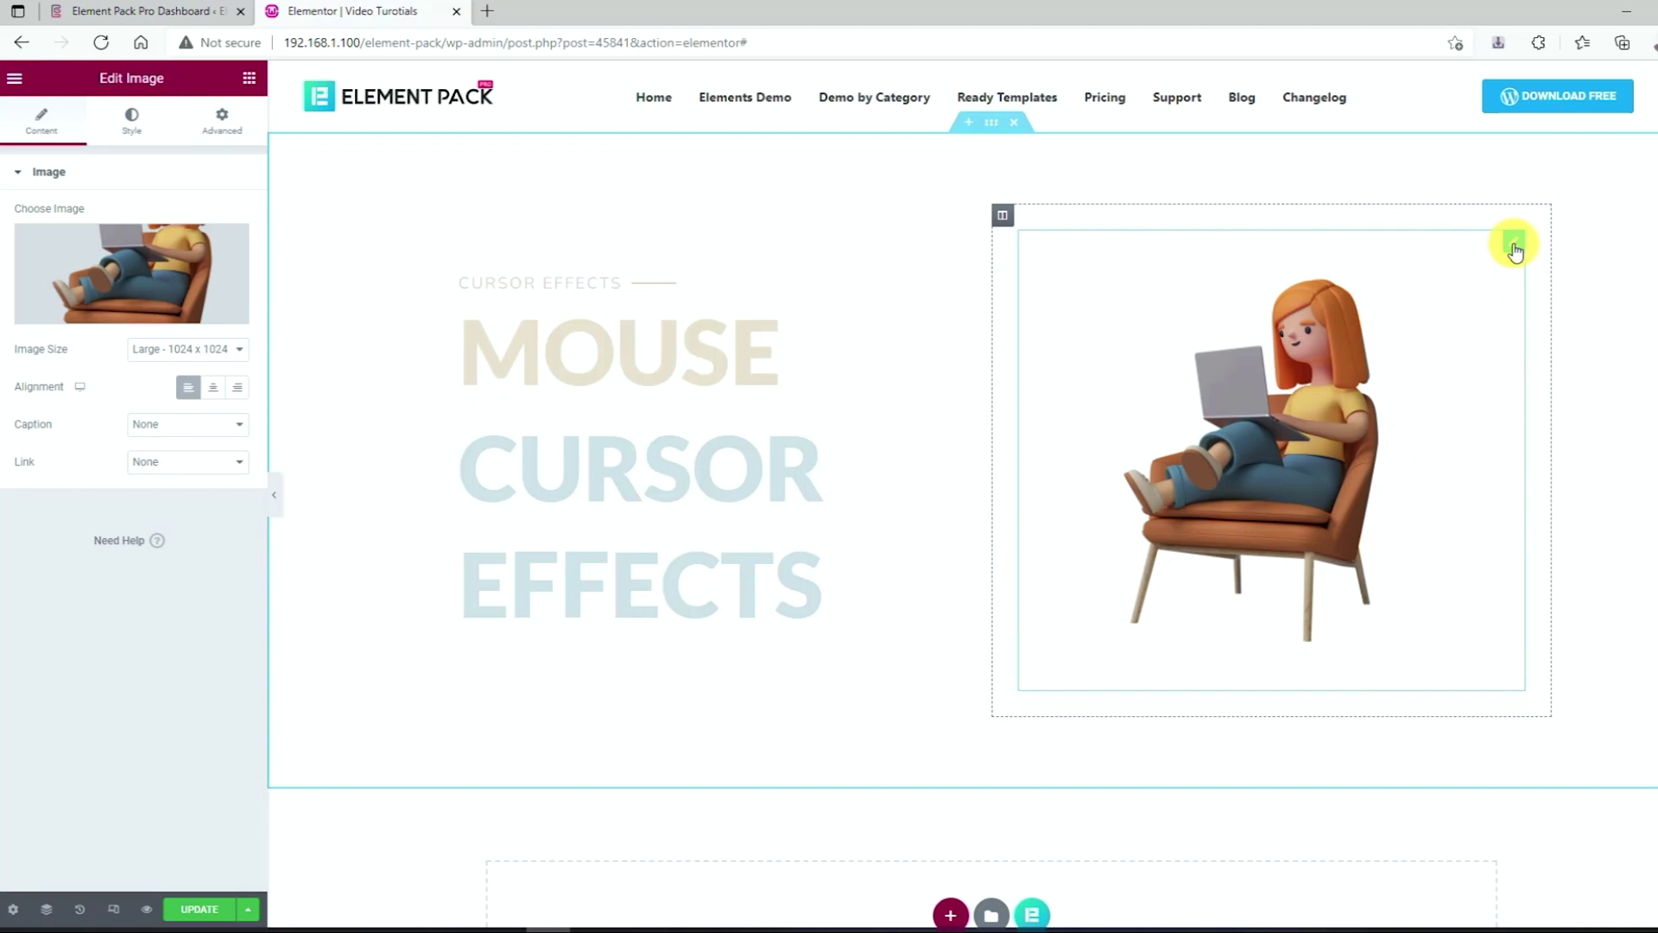
click(227, 130)
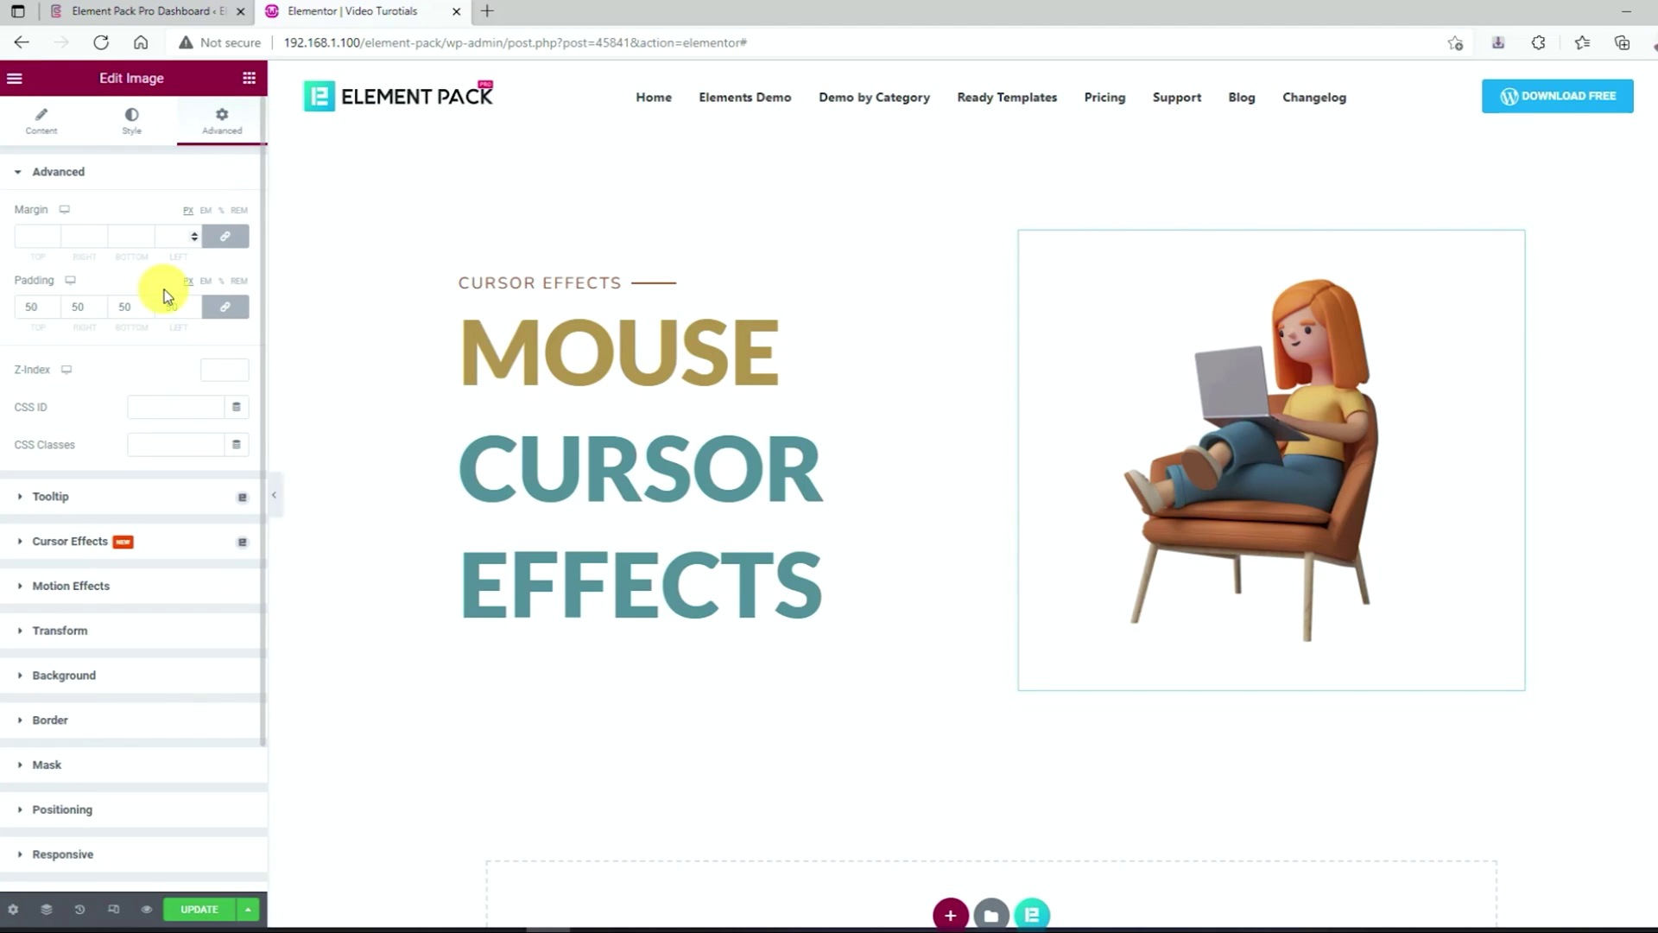
click(90, 544)
click(218, 303)
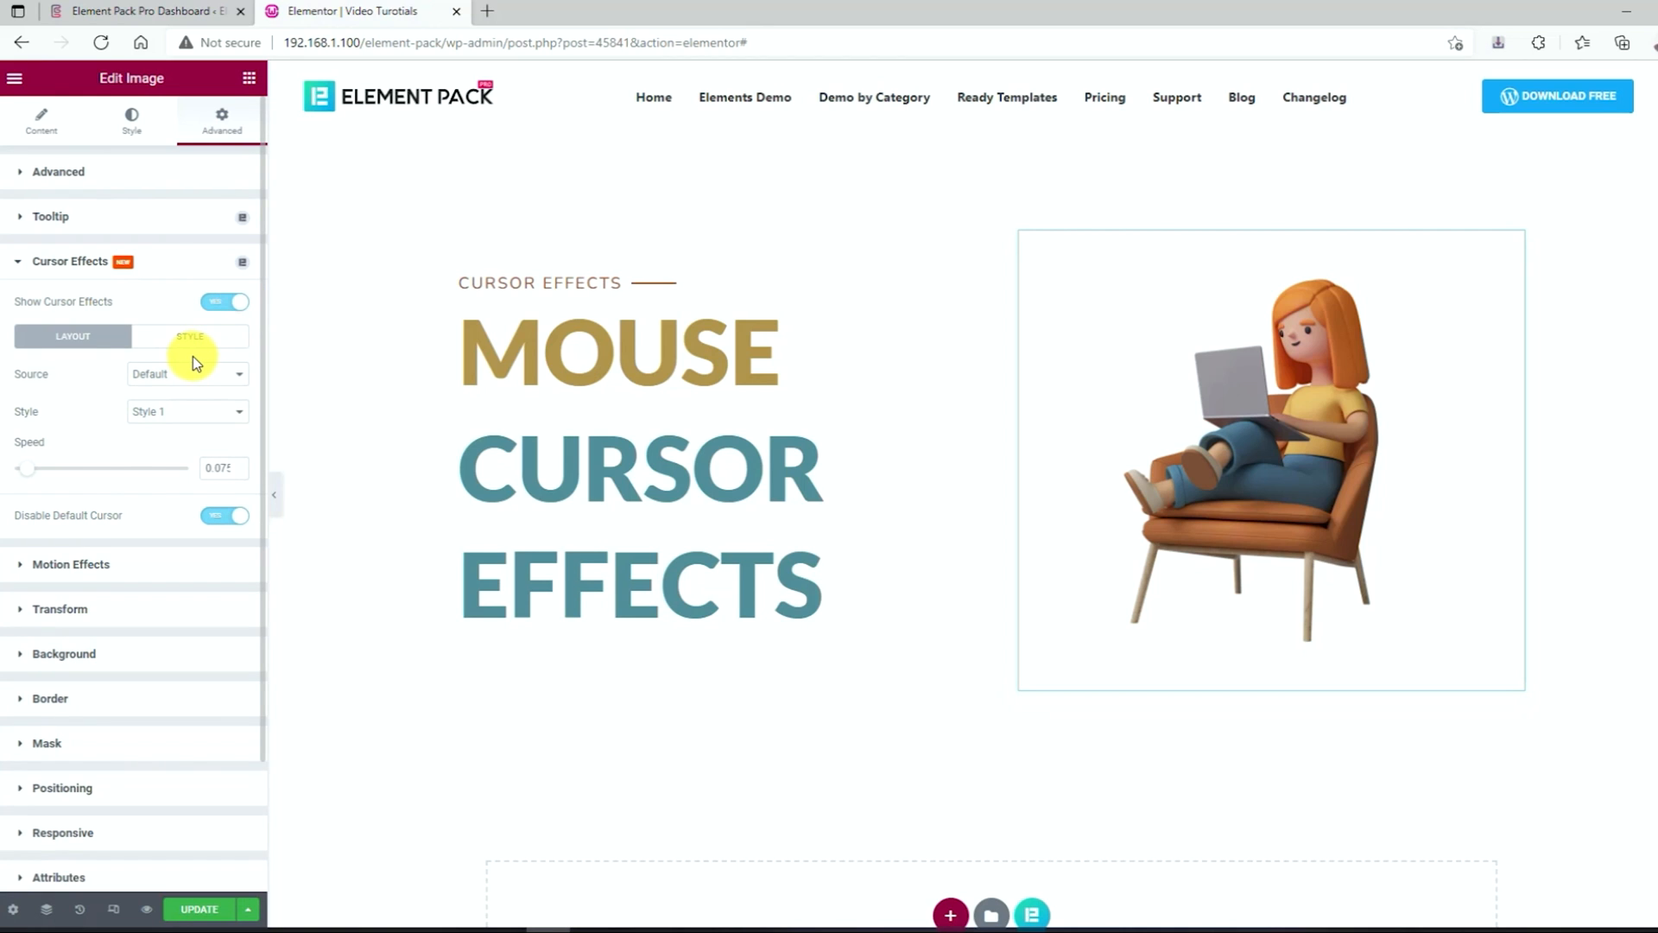
click(182, 378)
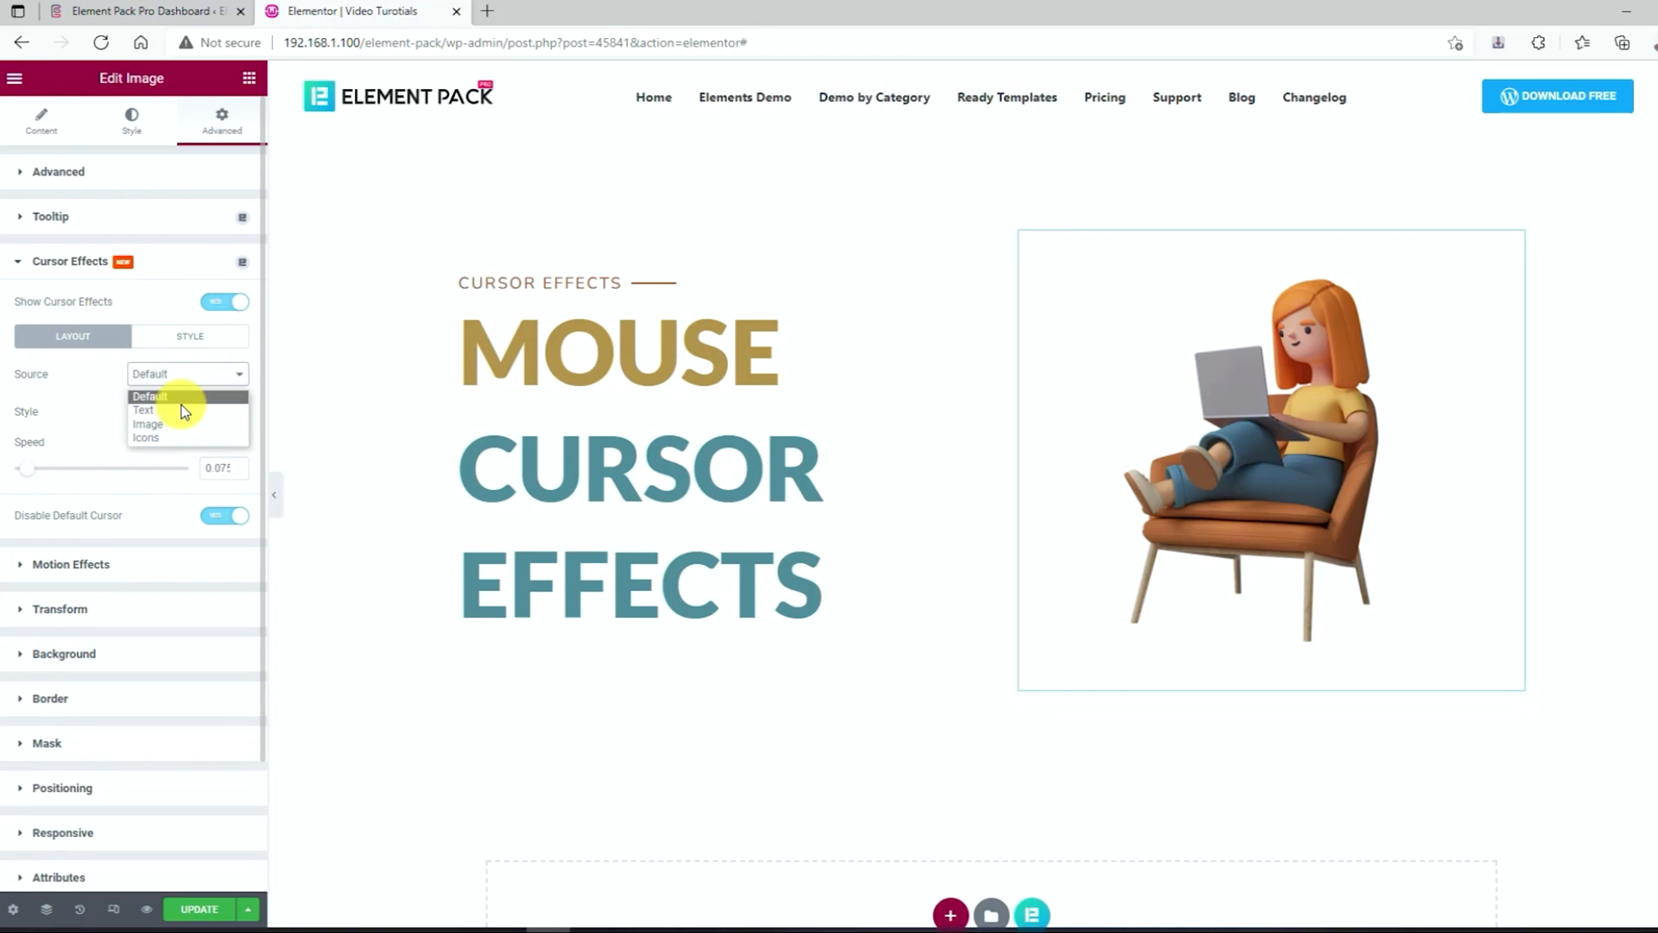
click(166, 423)
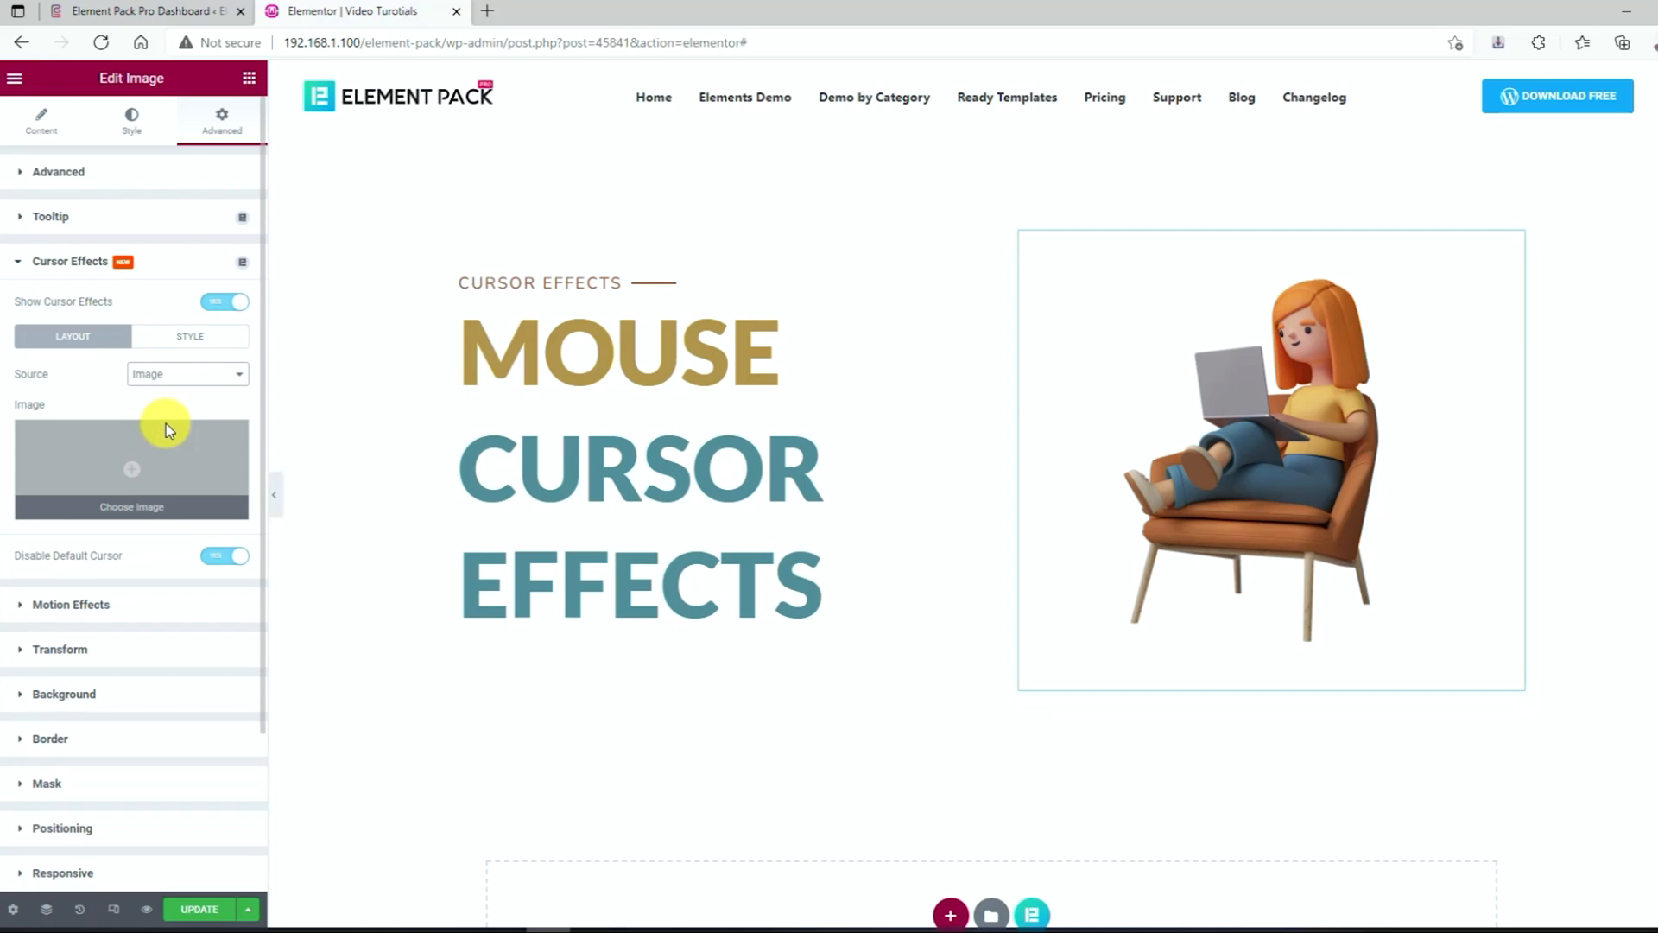
Insert the blue arrow Cursor_1_Front from the Media Library as the cursor image
click(124, 450)
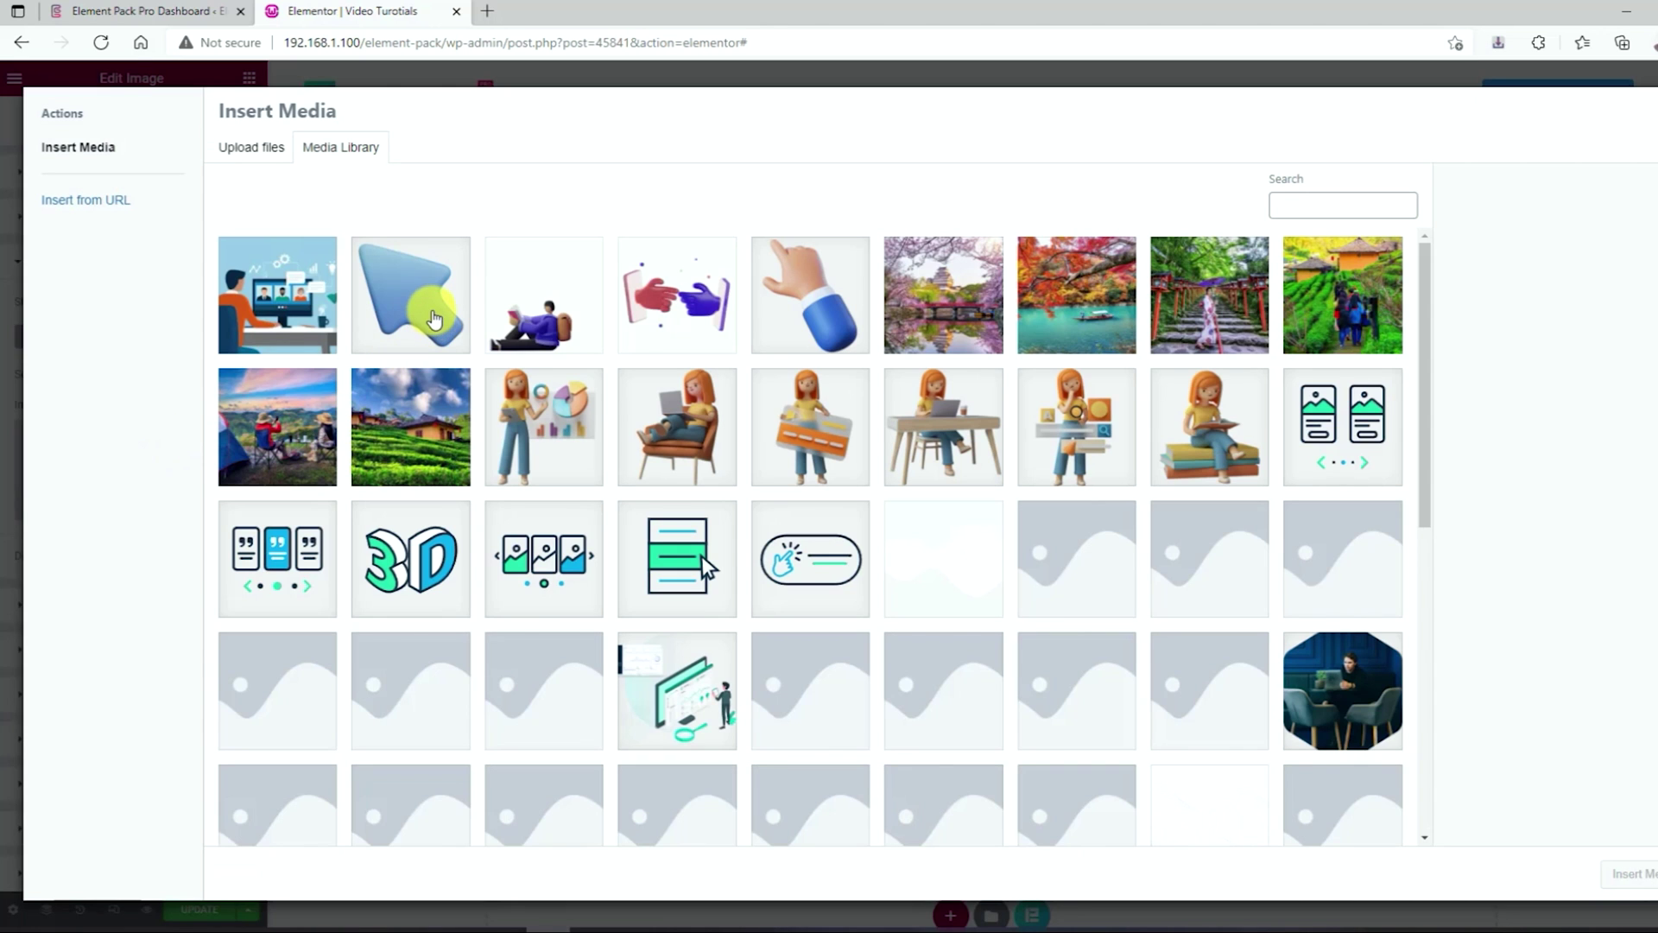
click(434, 320)
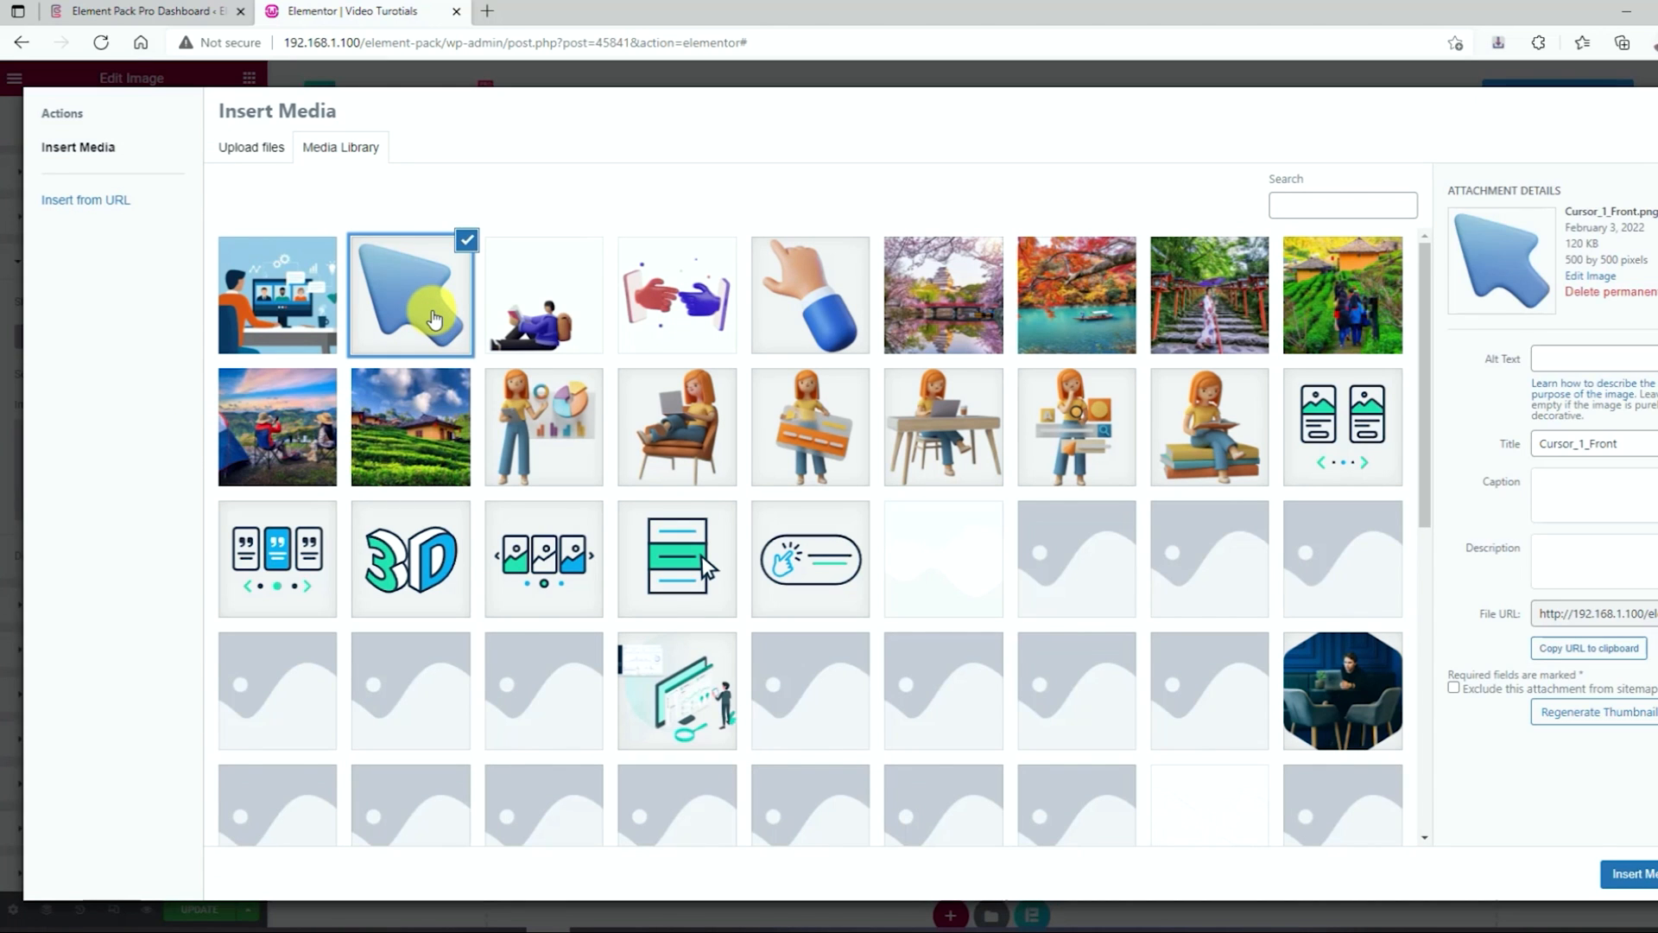
click(1632, 876)
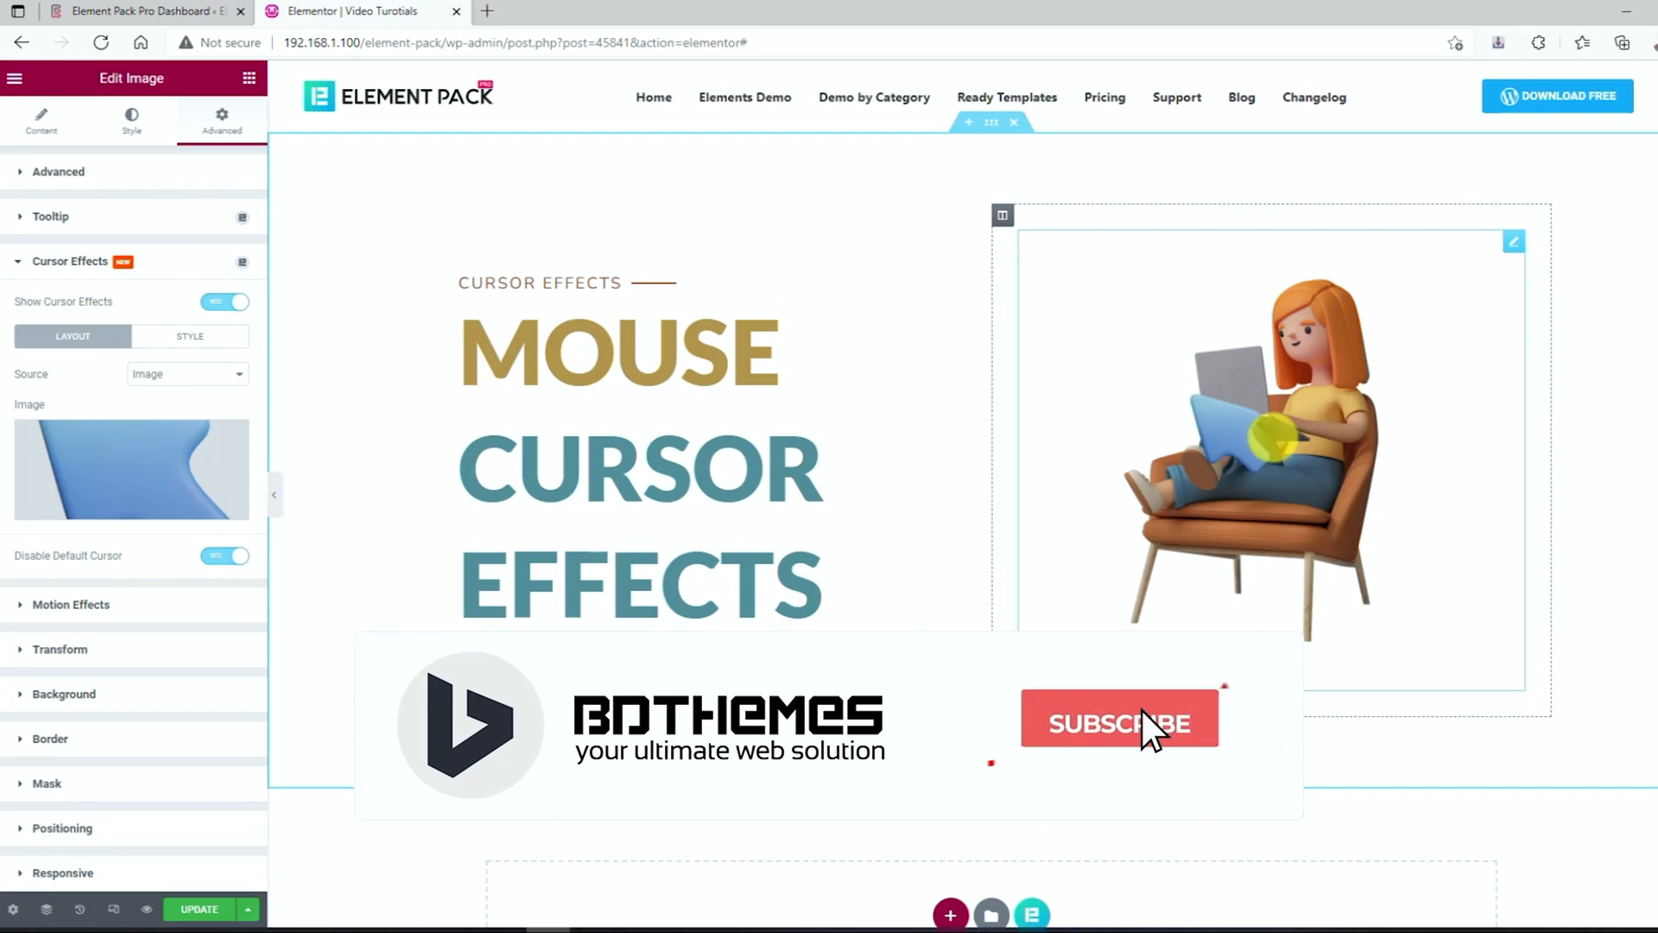
Turn Disable Default Cursor off and collapse the editor panel to preview full width
click(221, 553)
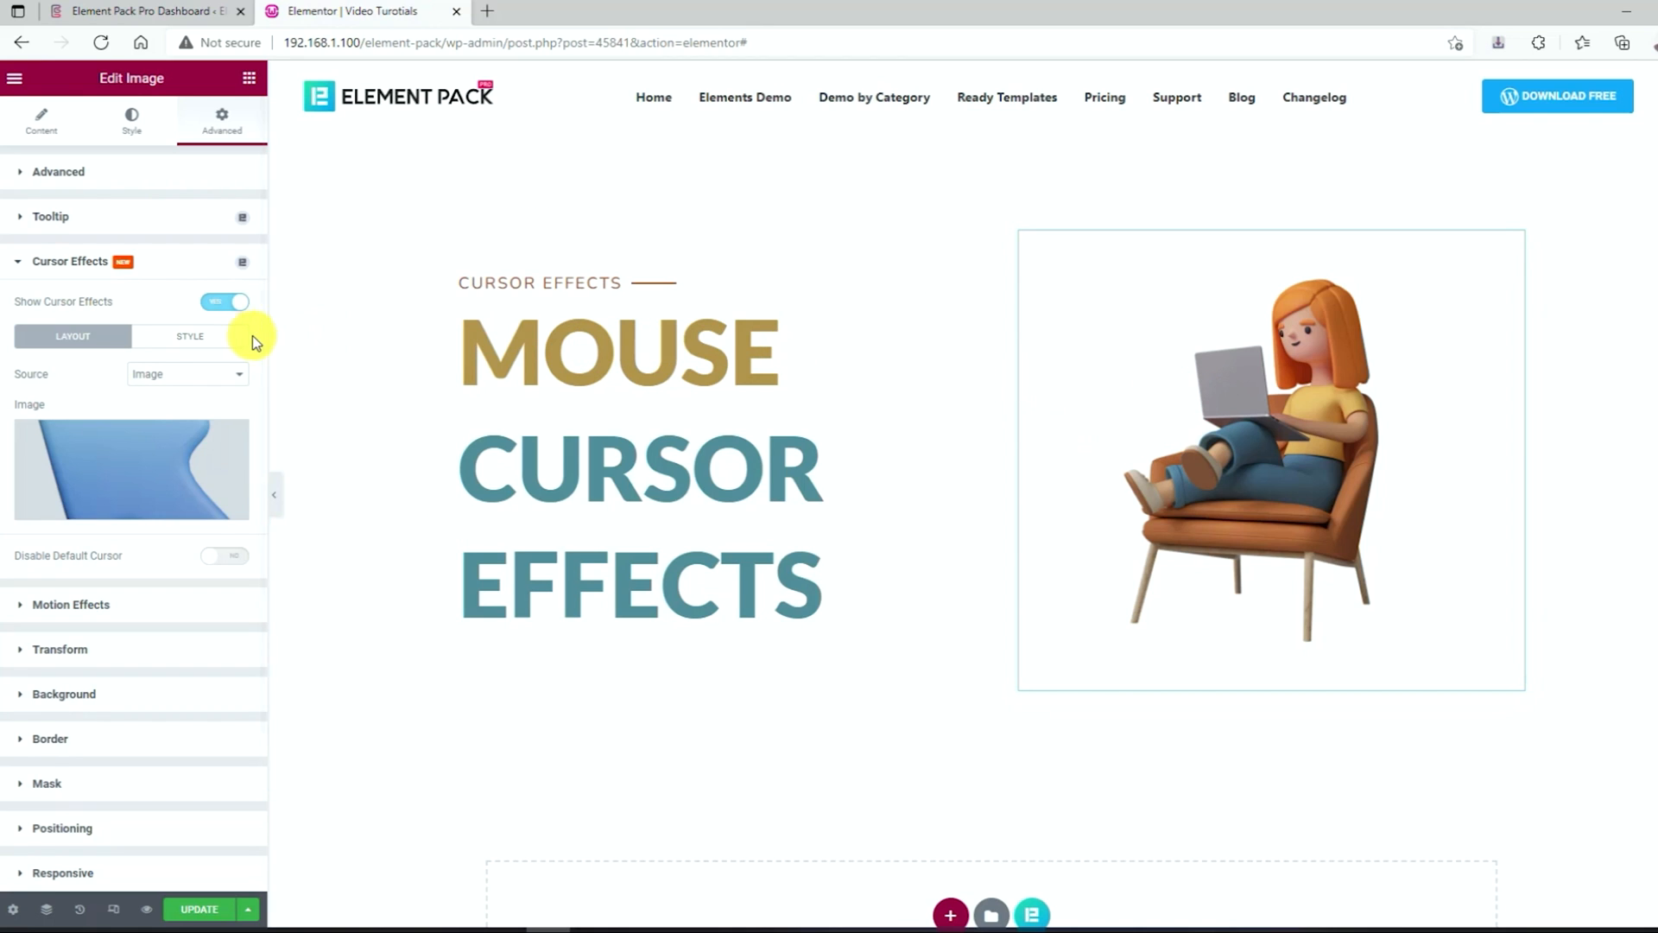
click(201, 341)
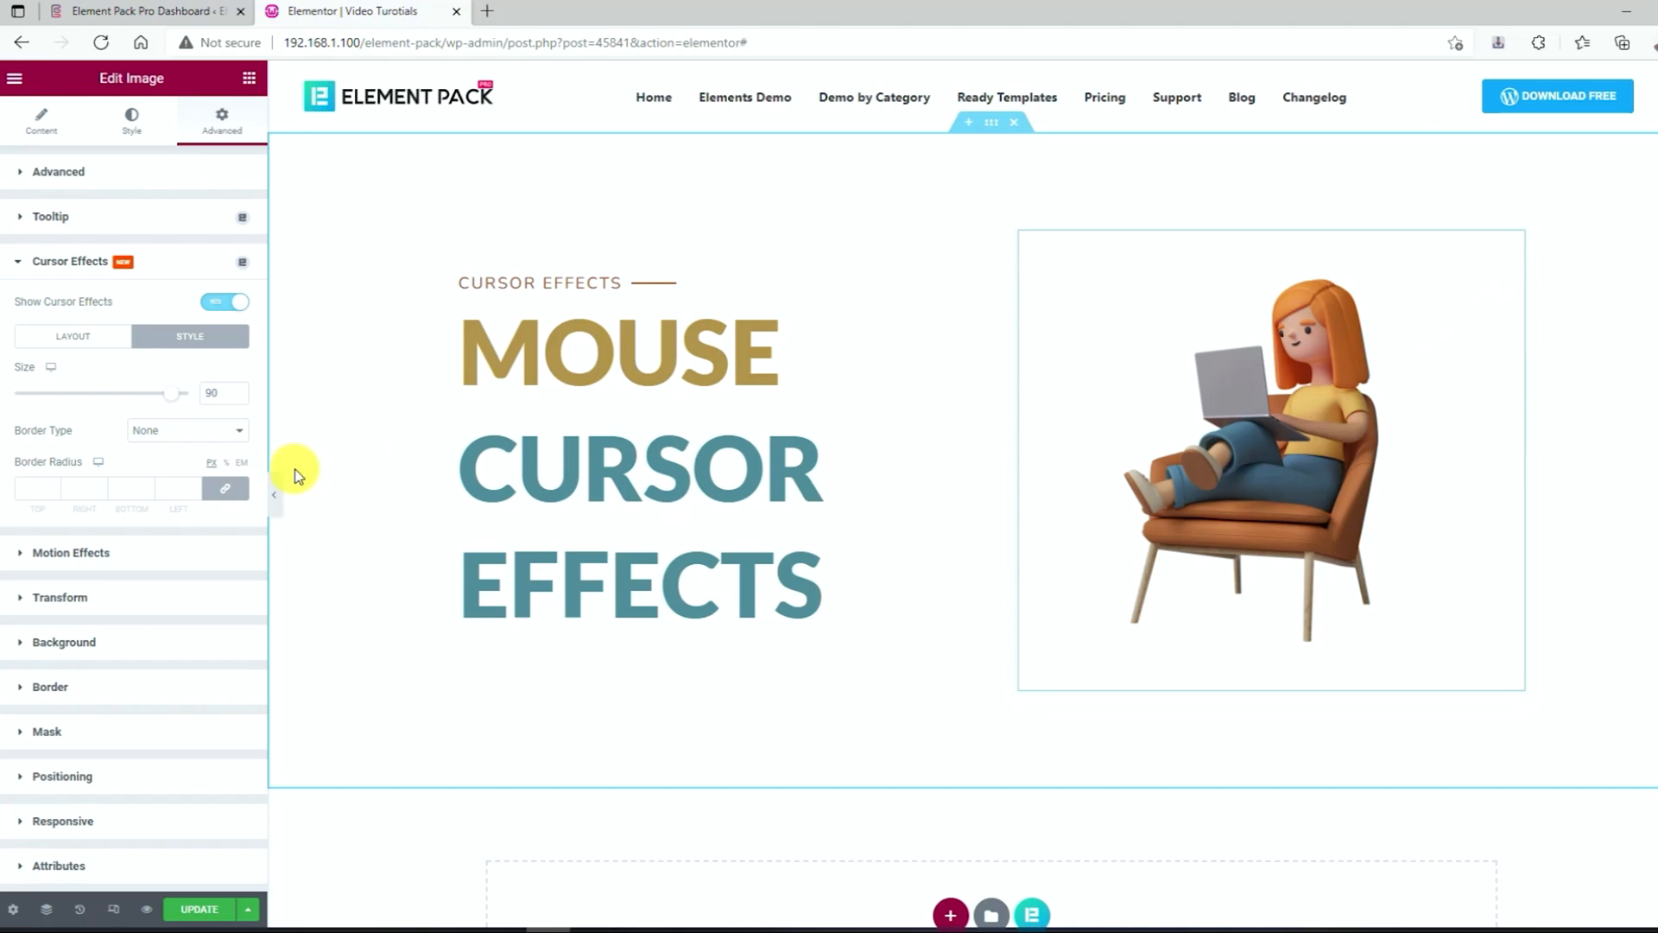
click(273, 499)
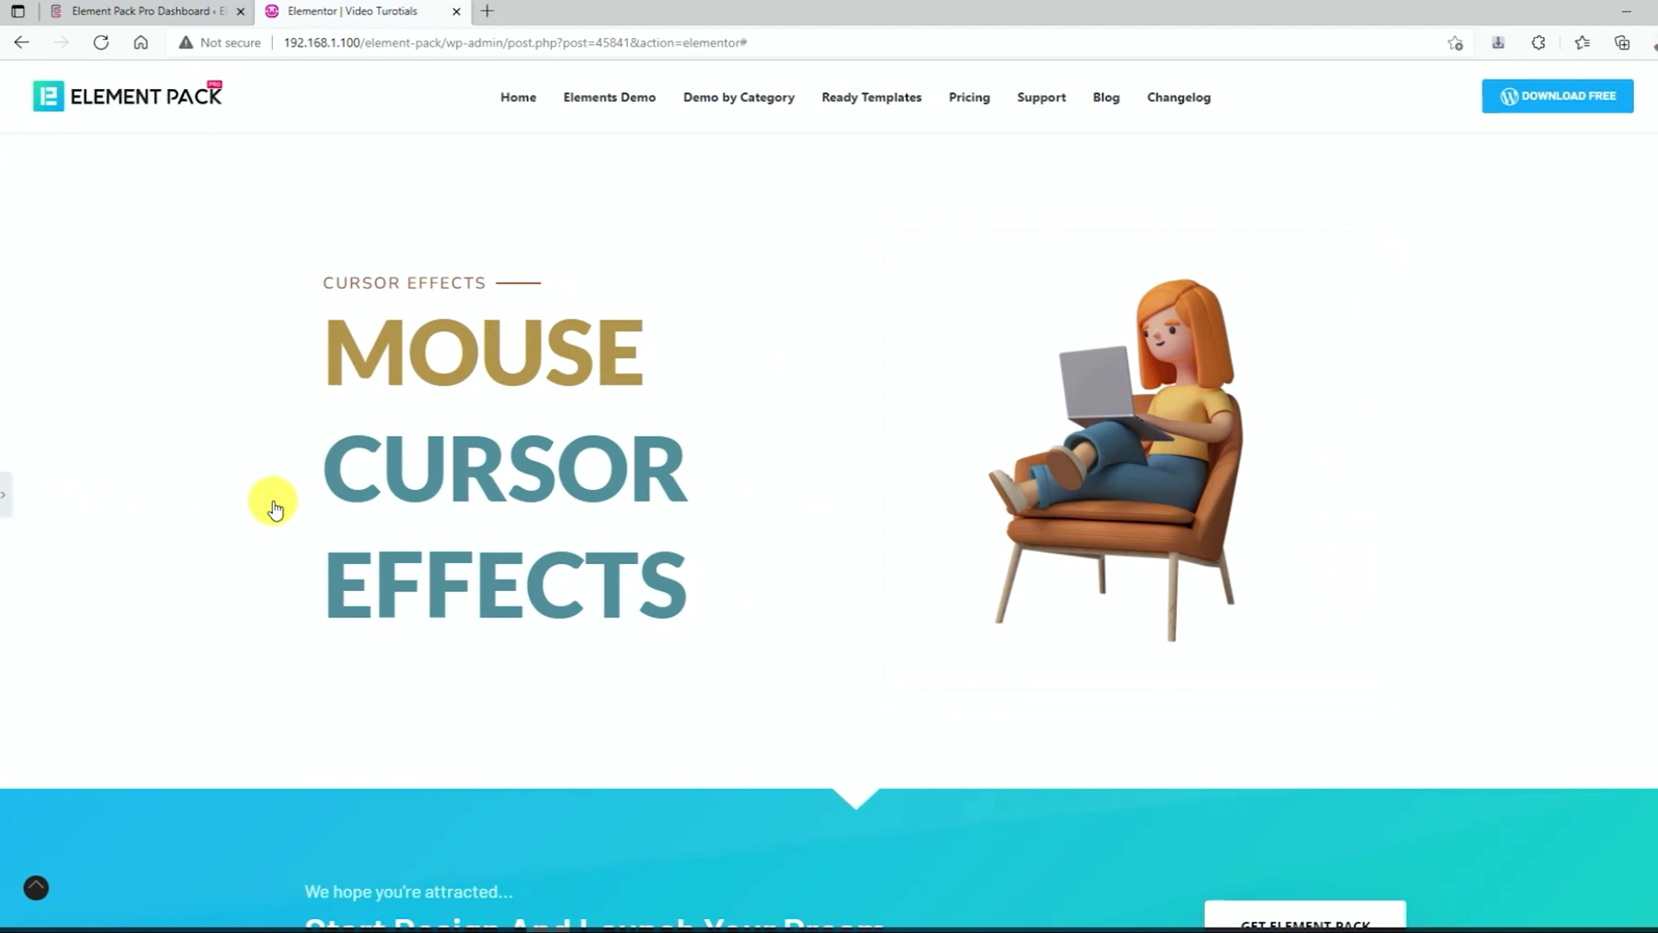